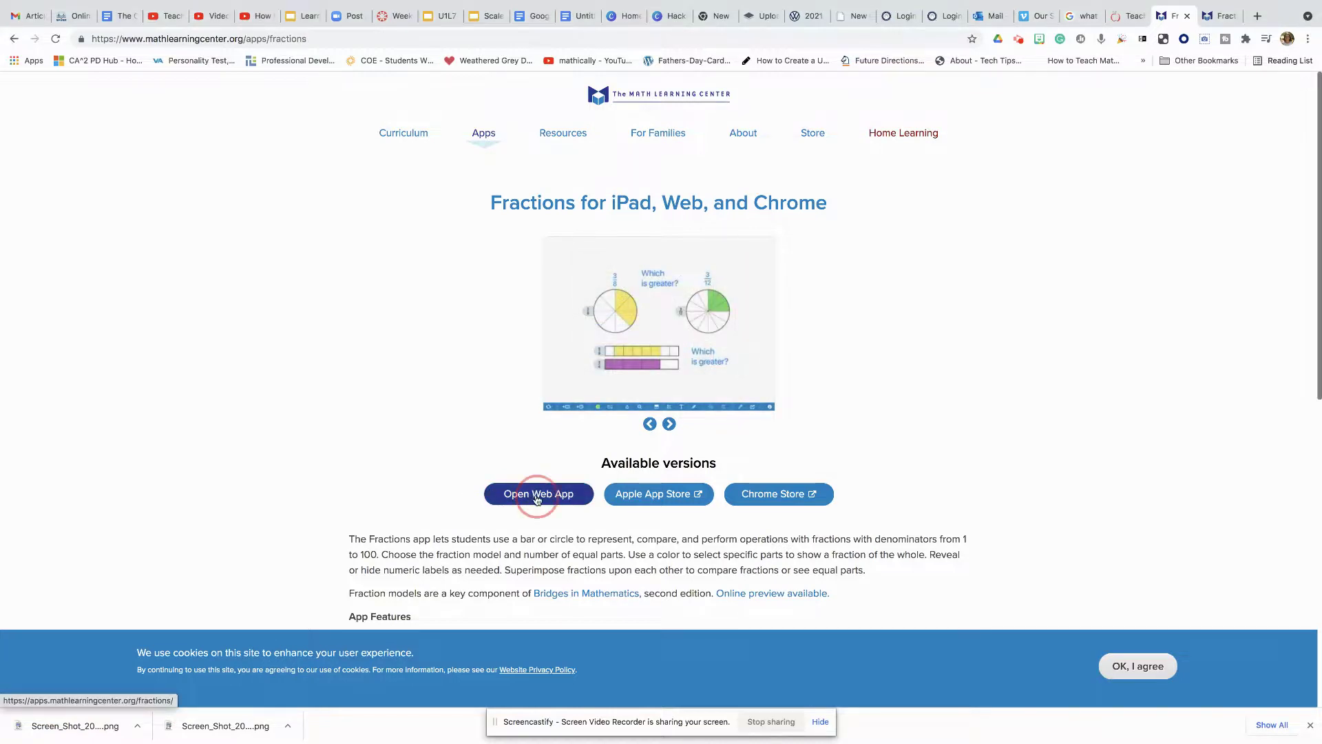
- Launch the web app, add a 5-part fraction bar, move it up-left and widen it
click(539, 494)
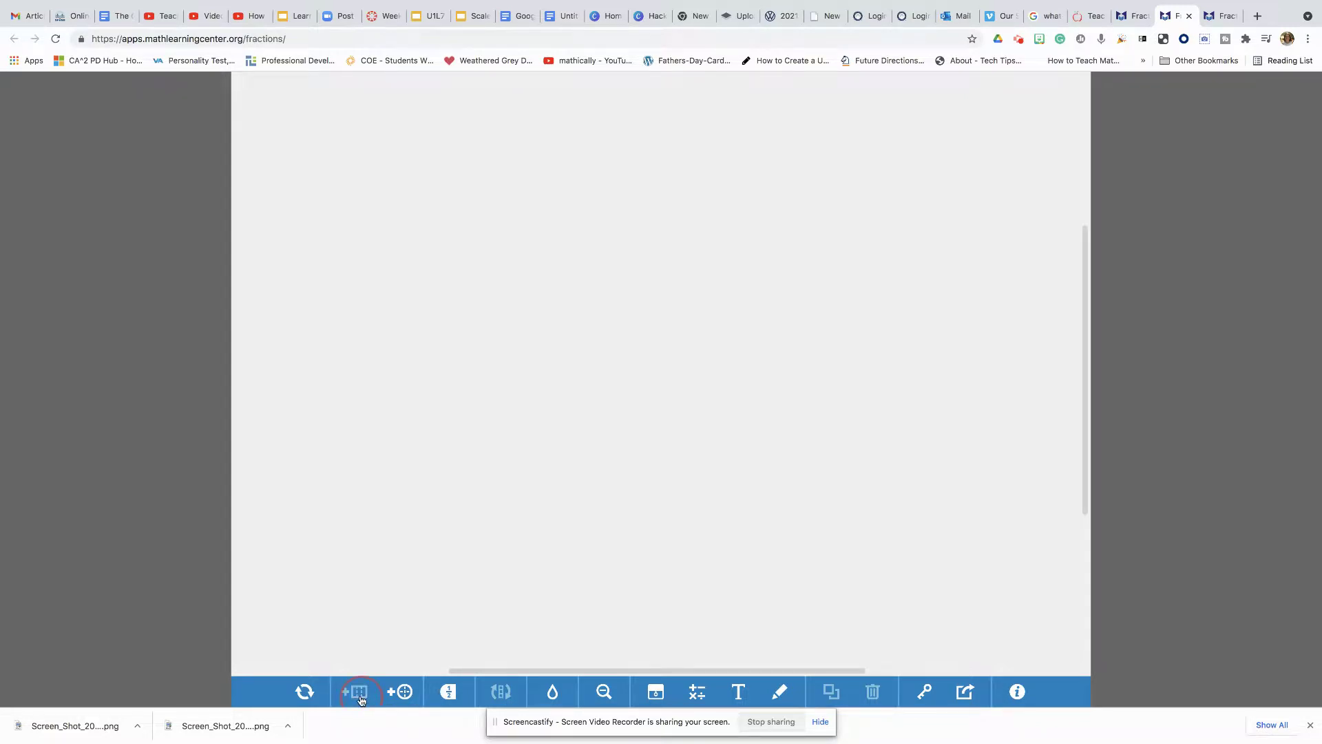
click(356, 693)
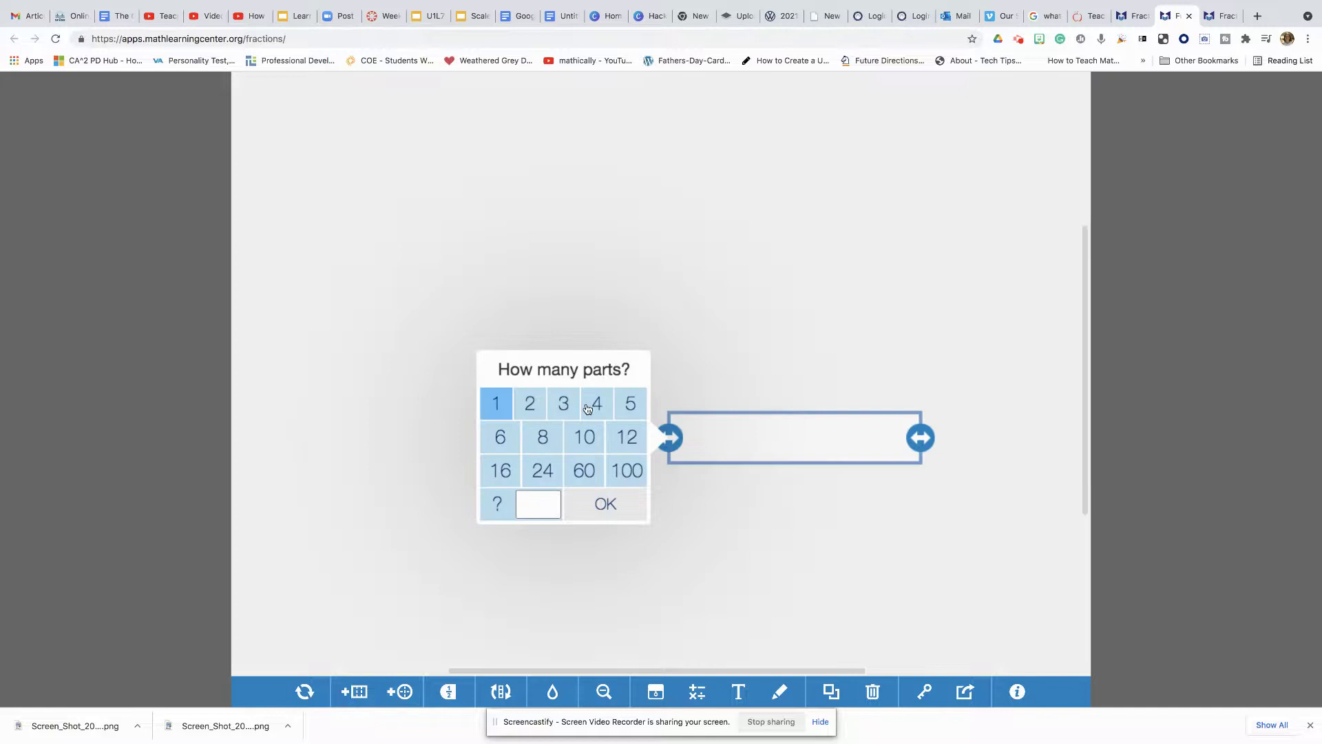
click(625, 405)
click(606, 506)
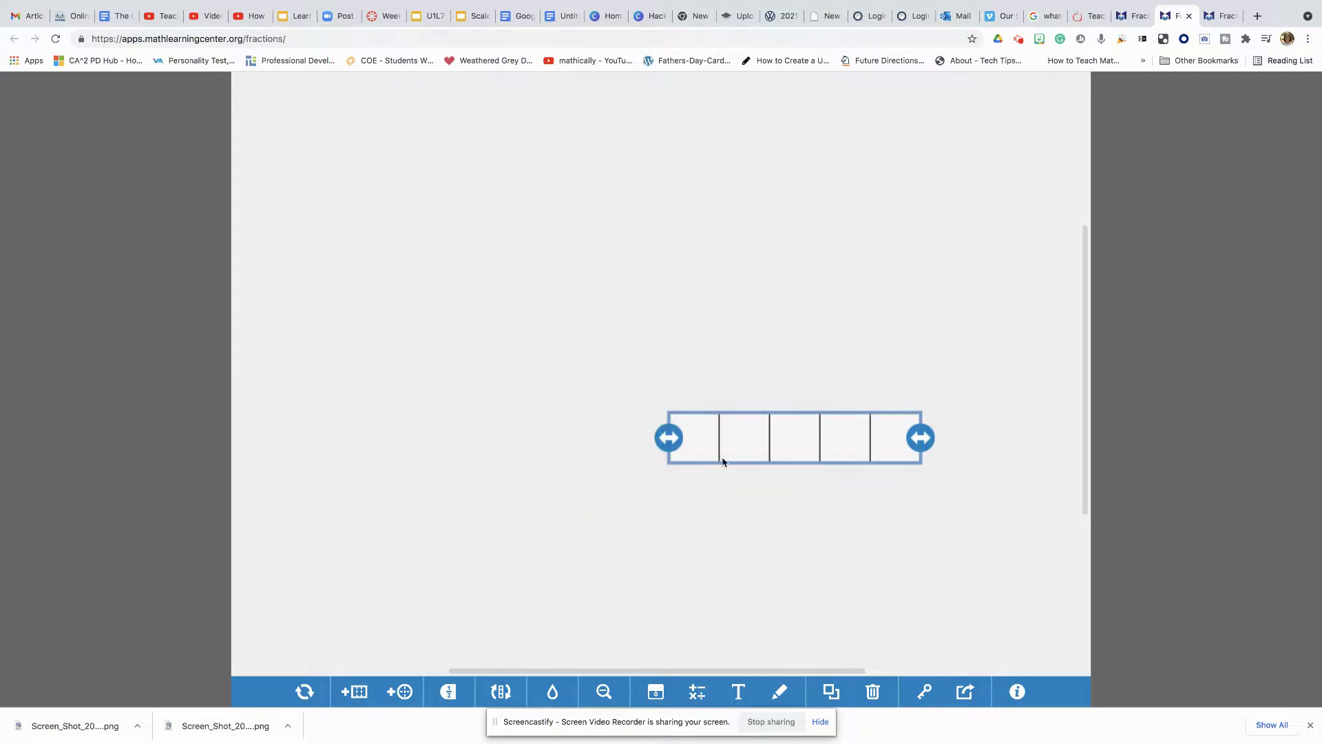
drag(728, 458, 422, 319)
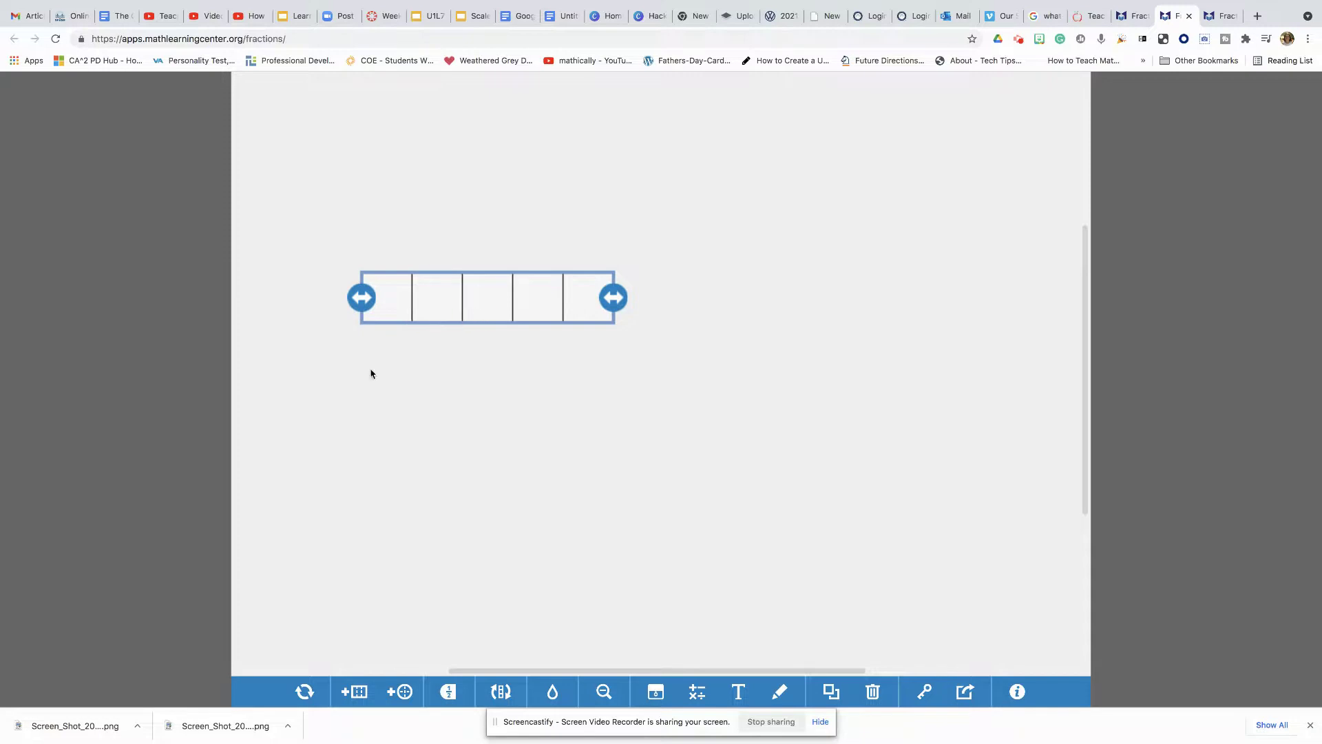
drag(613, 297, 721, 298)
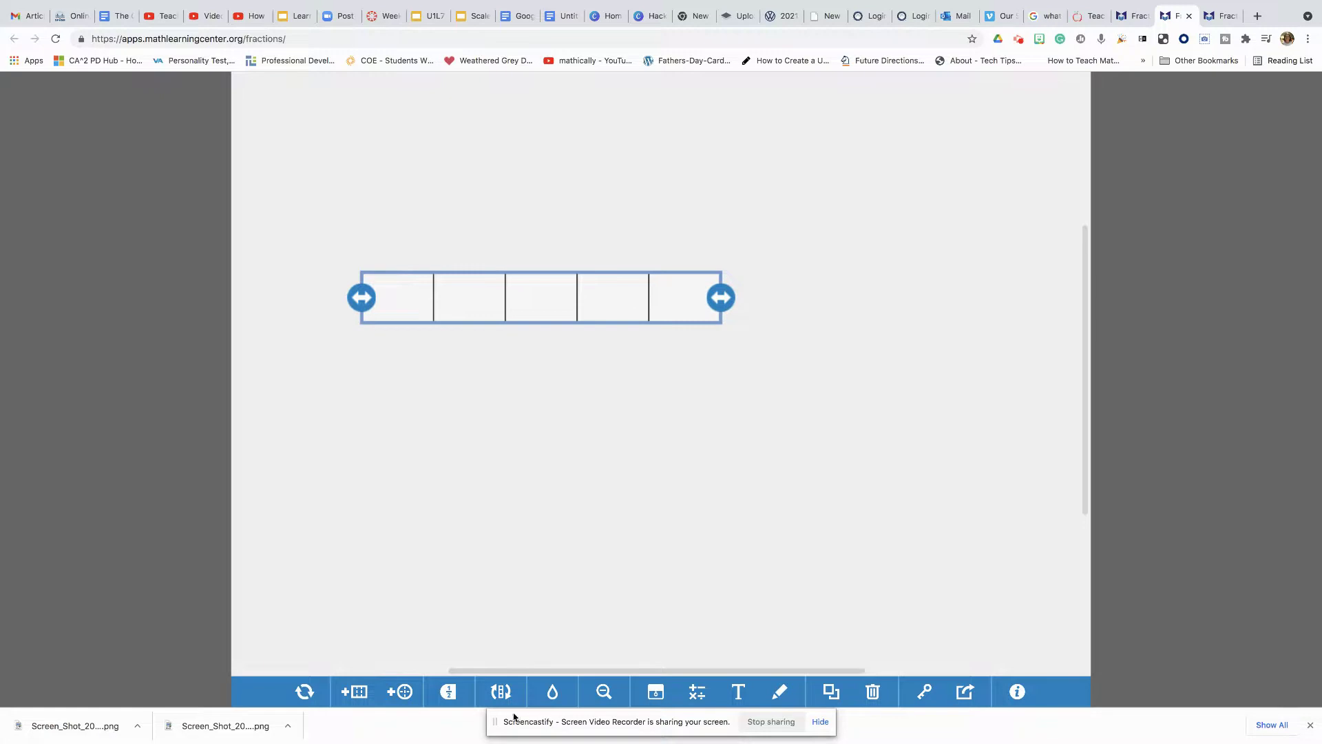
- Fill the first three fifths with green shading and display the 3/5 label beside the bar
click(552, 692)
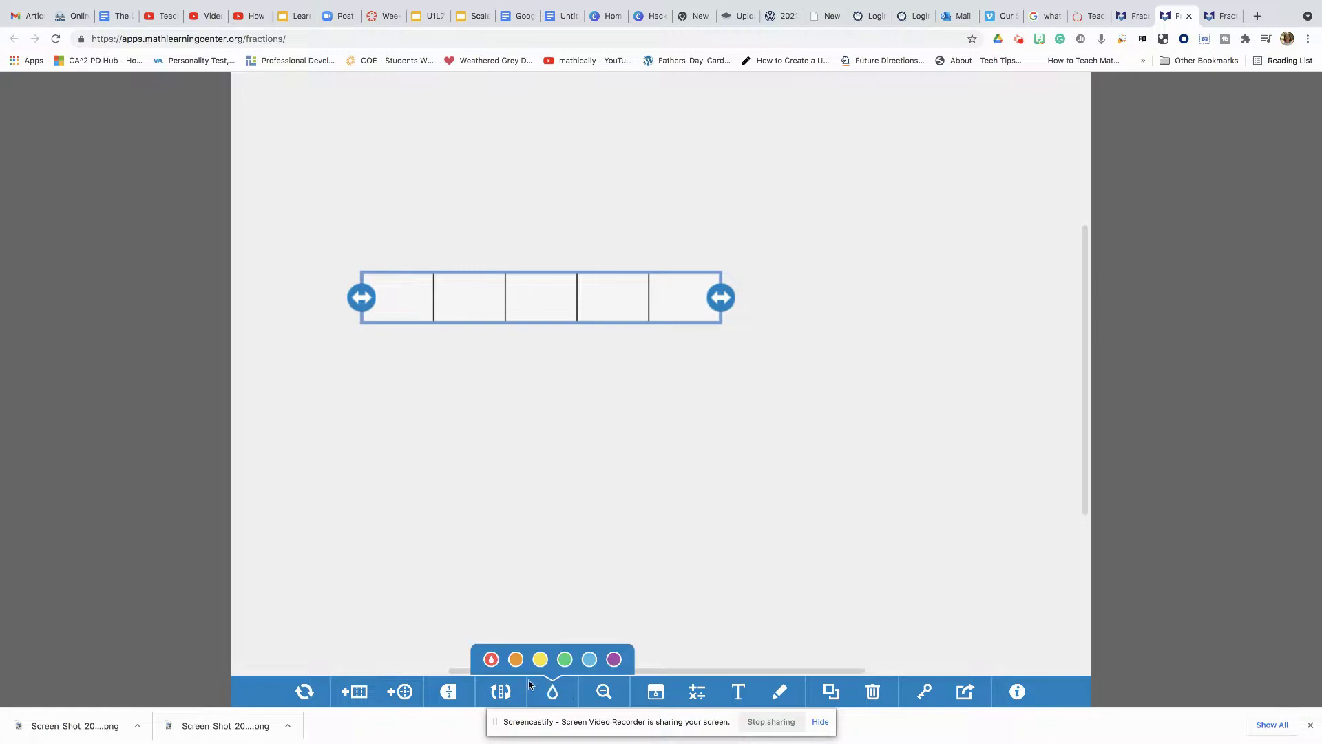
click(568, 666)
click(422, 296)
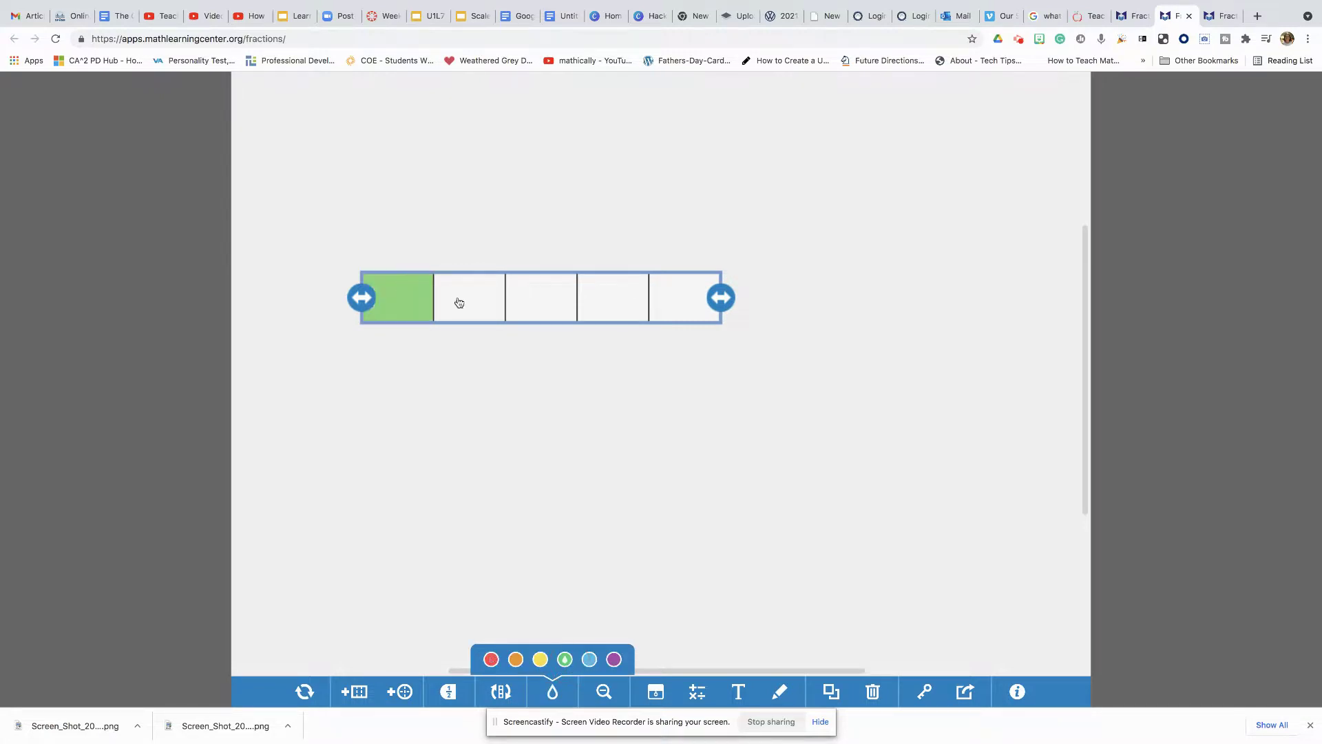
click(468, 303)
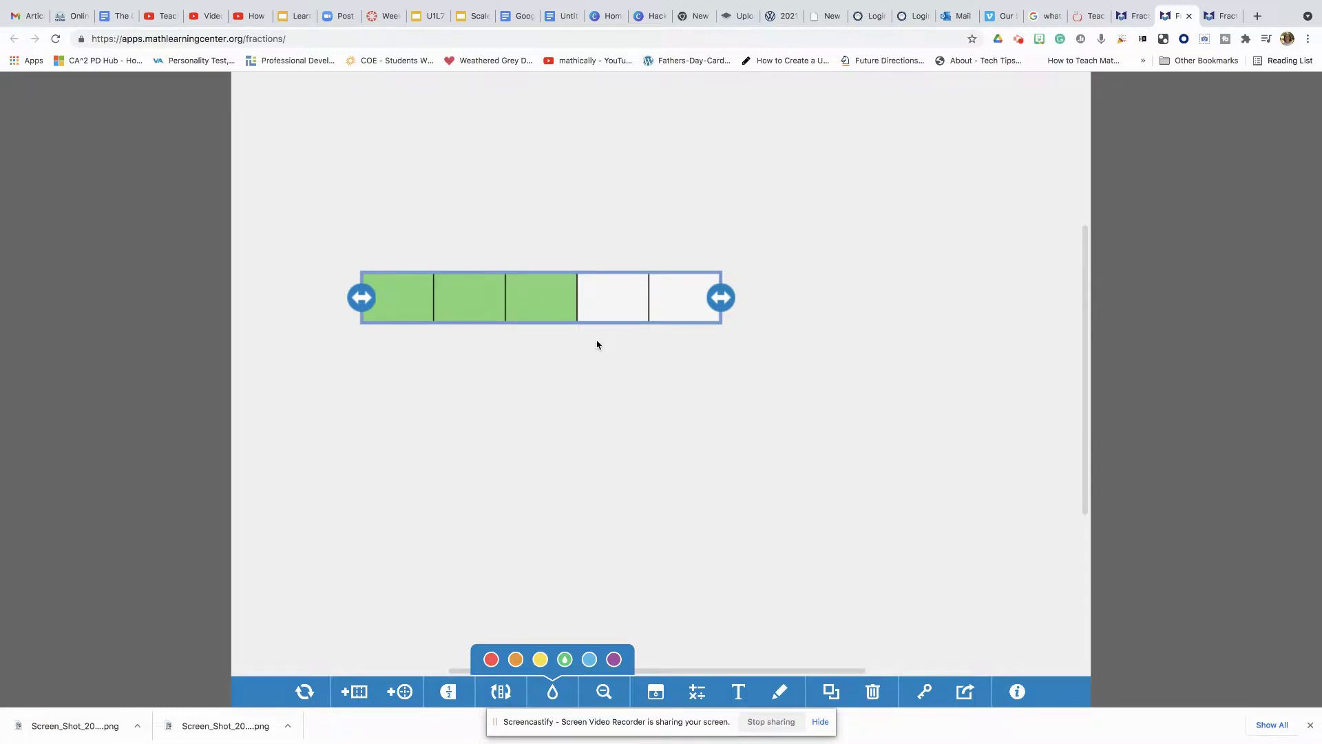
click(449, 692)
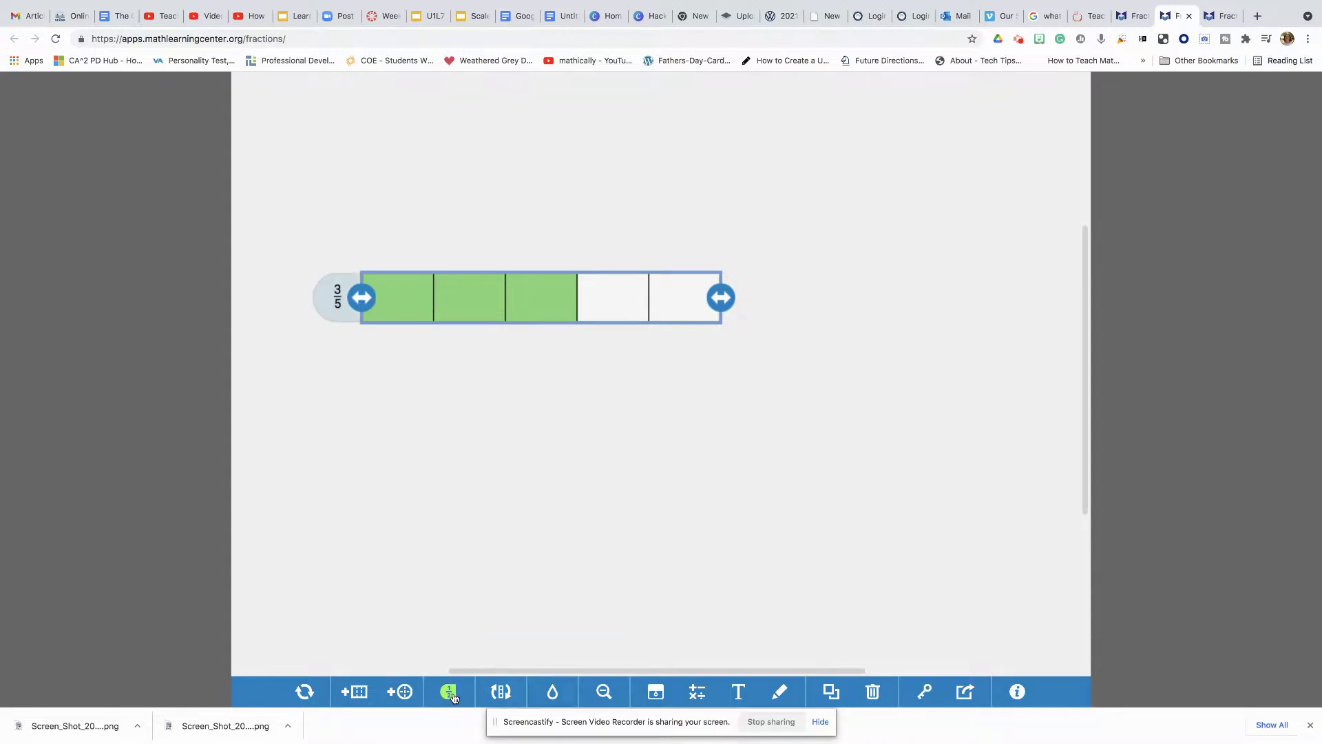
- With the freehand pen, draw a red 1/5 mark inside the first green part
click(780, 693)
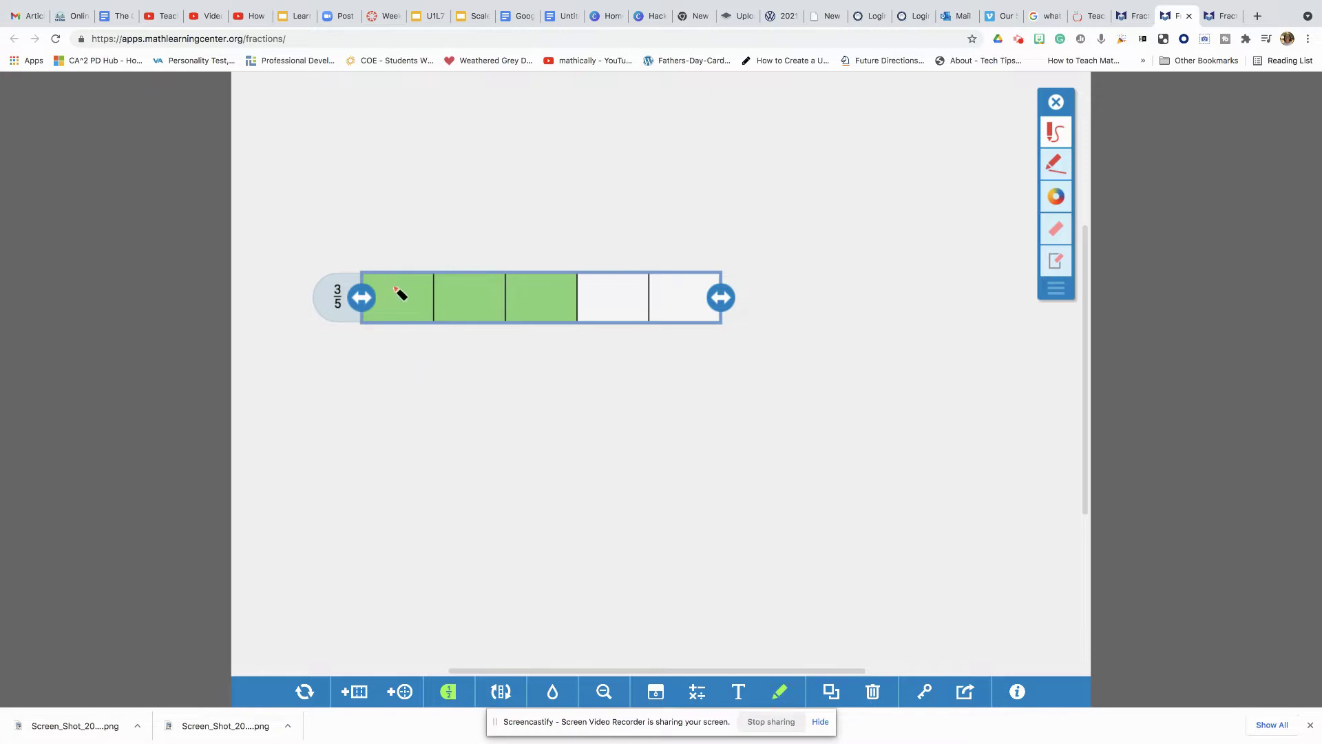
mouse_move(390, 278)
mouse_down()
mouse_move(383, 304)
mouse_move(410, 307)
mouse_move(392, 307)
mouse_move(403, 314)
mouse_move(389, 321)
mouse_up()
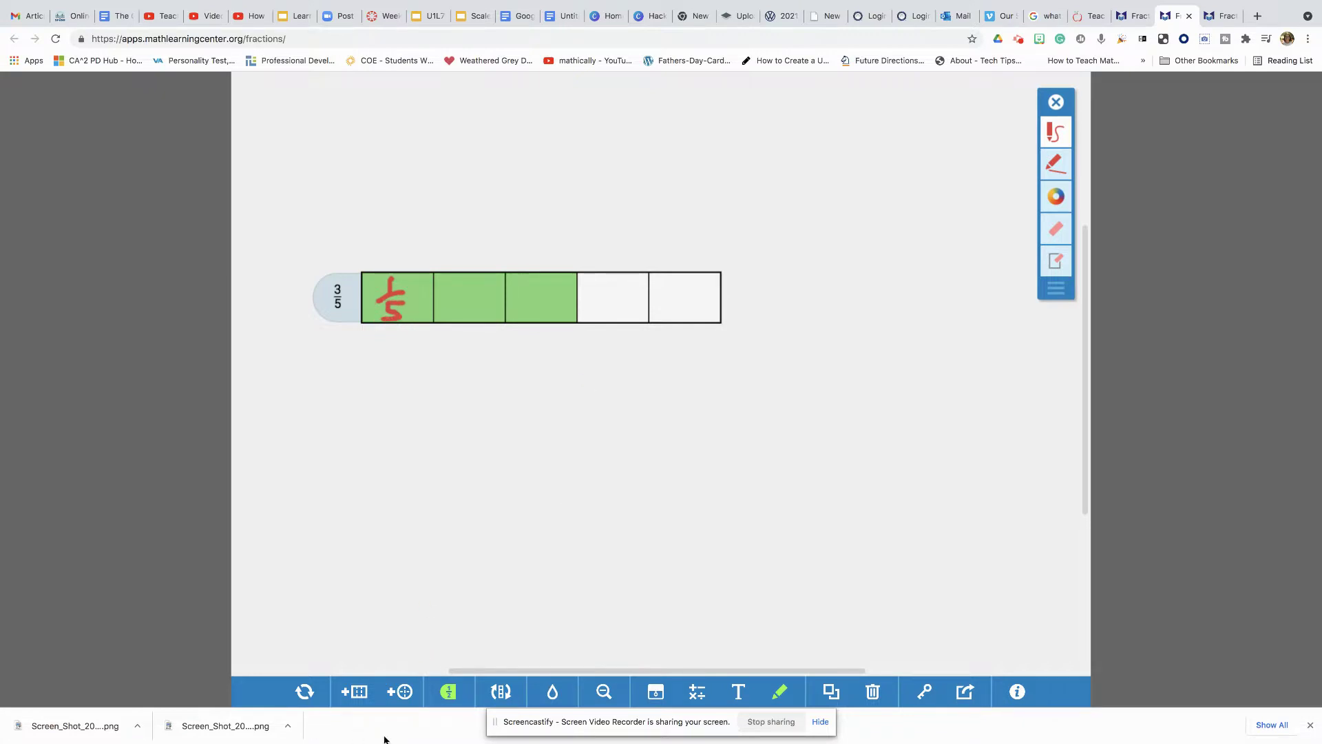
- Add a 10-part bar labelled 0/10 and place it directly under the 3/5 bar
click(354, 695)
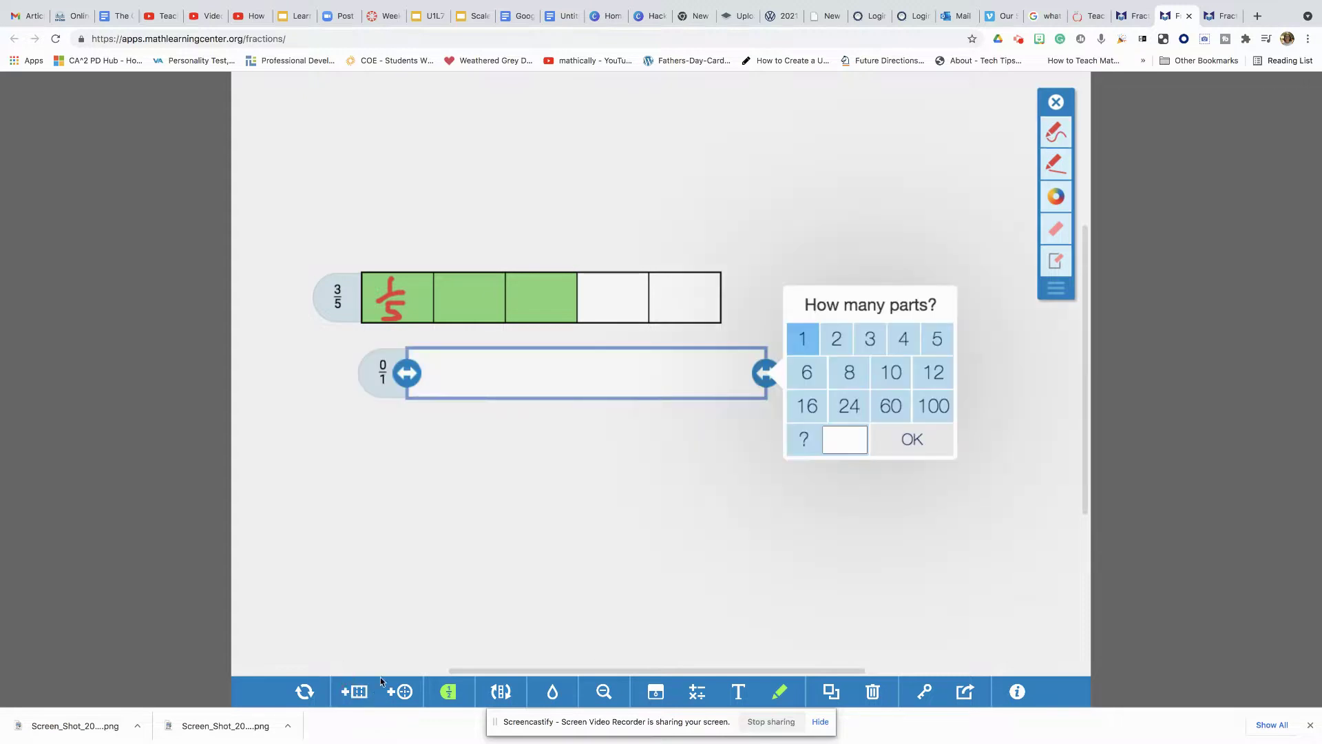
click(917, 379)
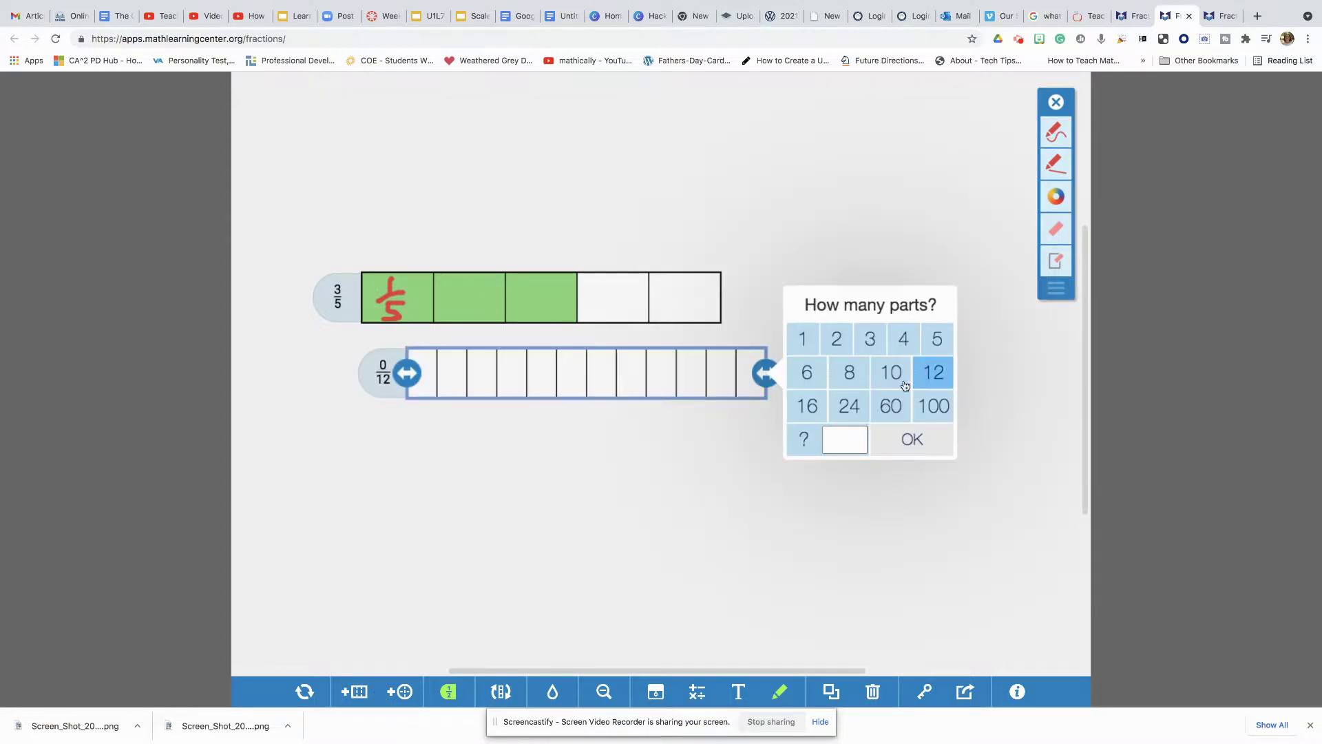
click(894, 375)
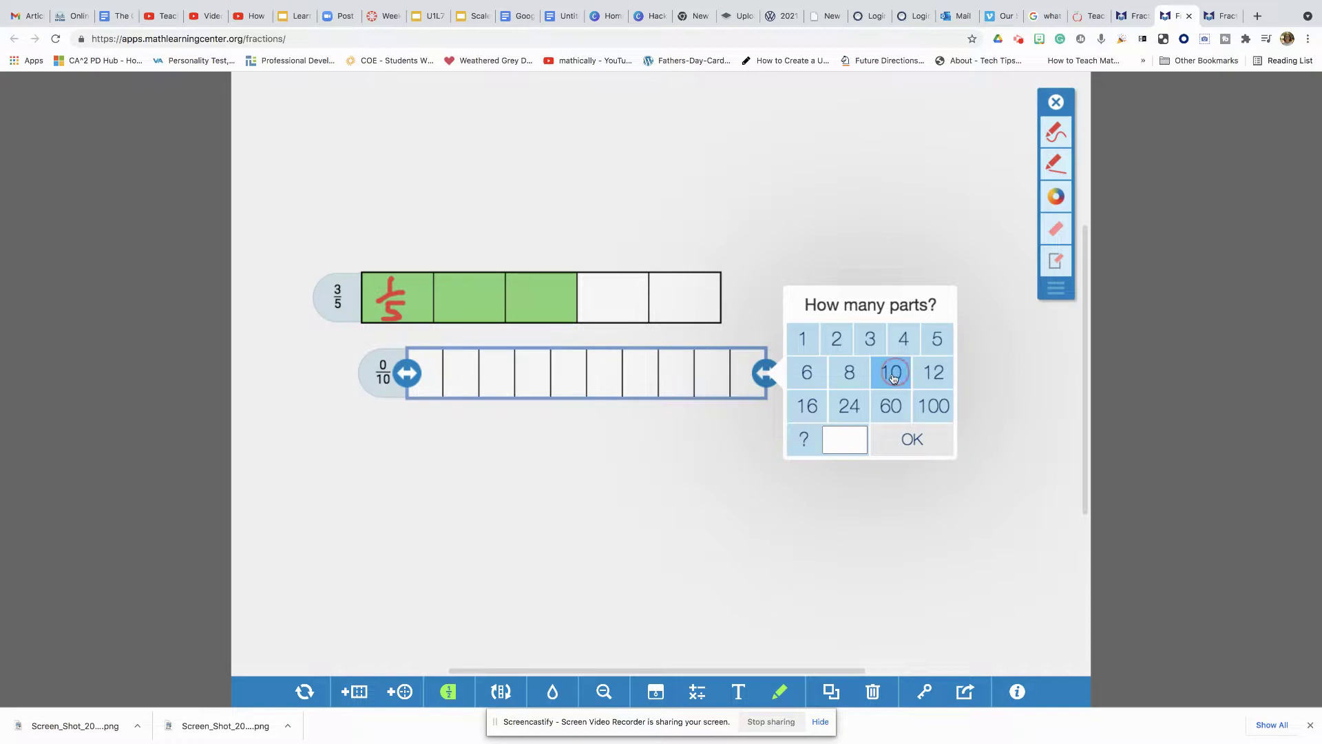
drag(674, 393, 629, 375)
click(654, 393)
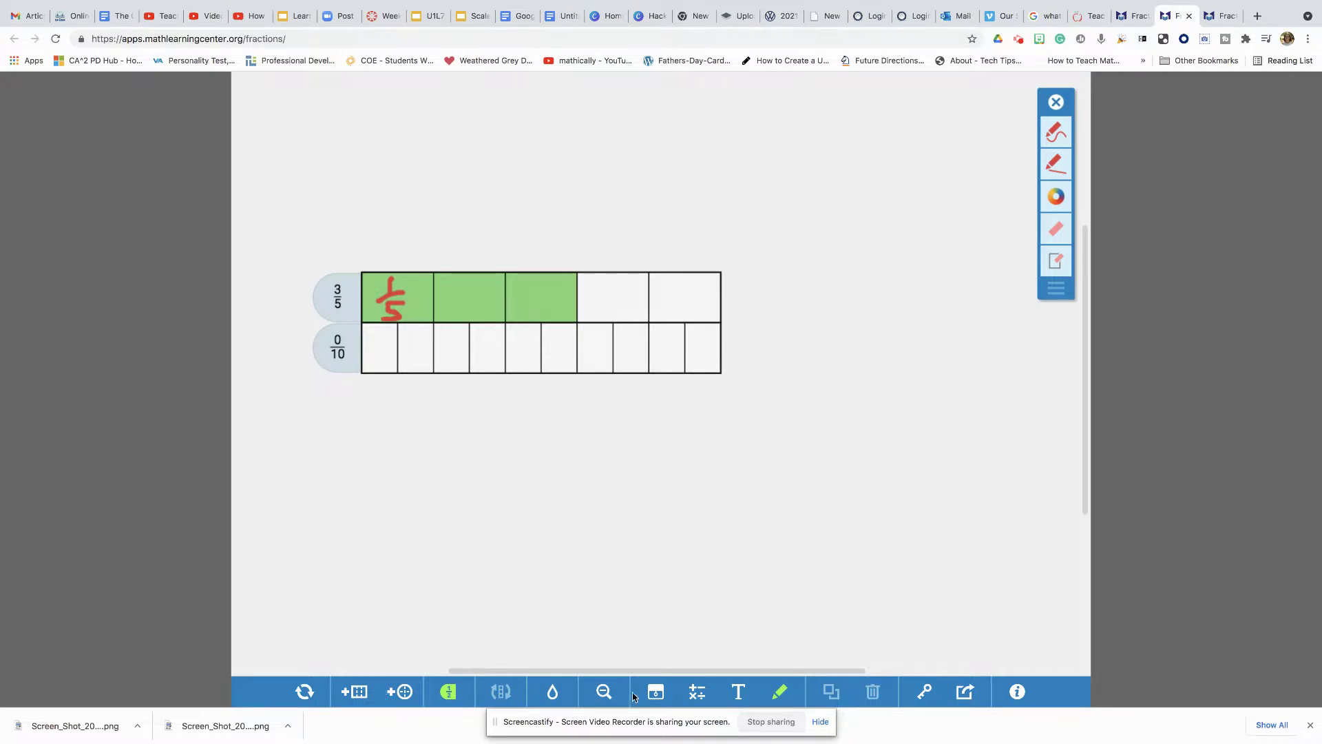
- Shade six of the lower bar's ten parts red to show 6/10, and start a text box
click(553, 697)
click(553, 694)
click(553, 692)
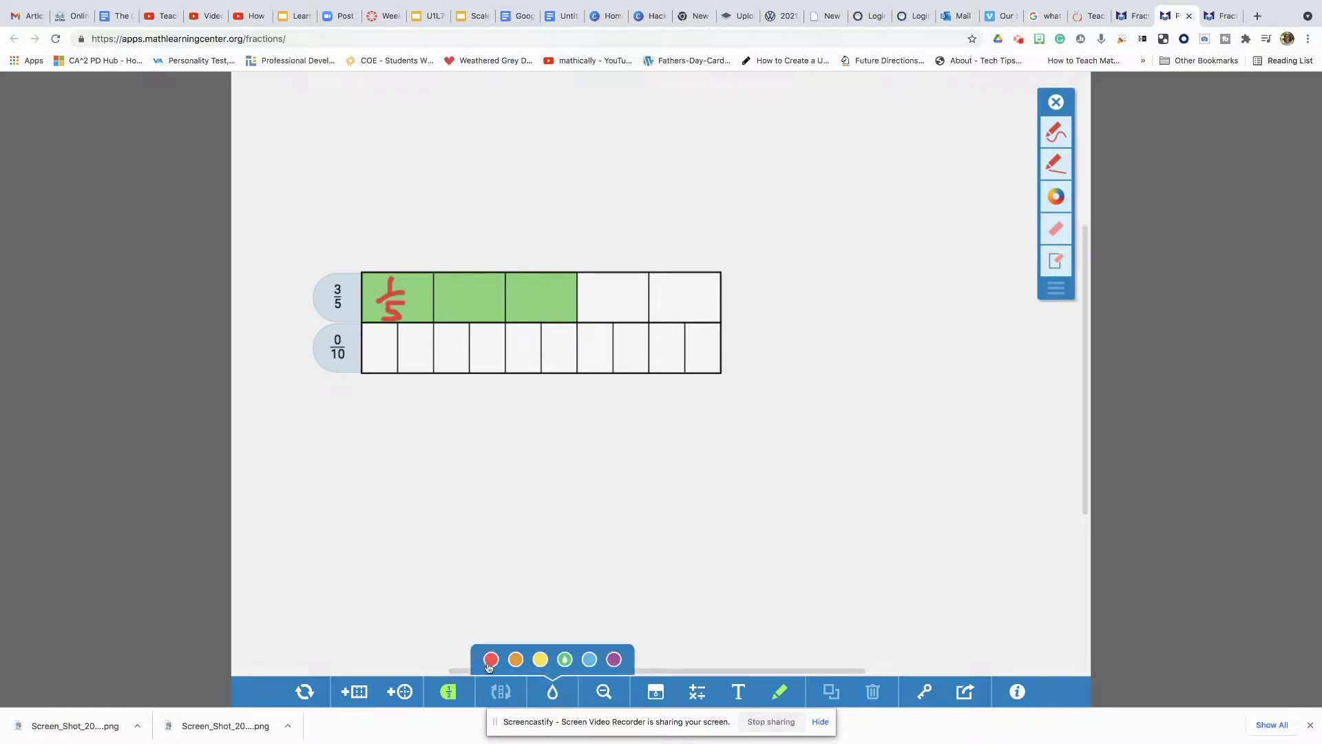
click(490, 660)
click(392, 355)
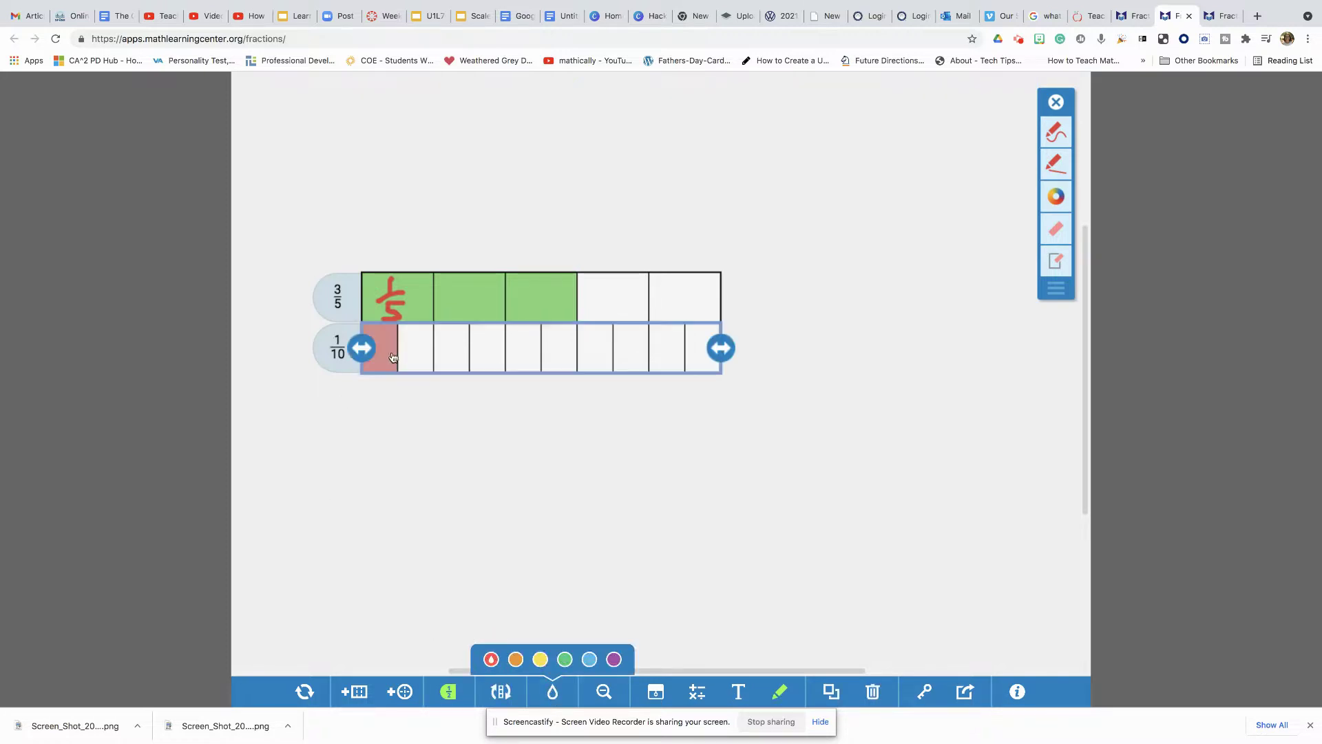
click(410, 360)
click(447, 362)
click(480, 361)
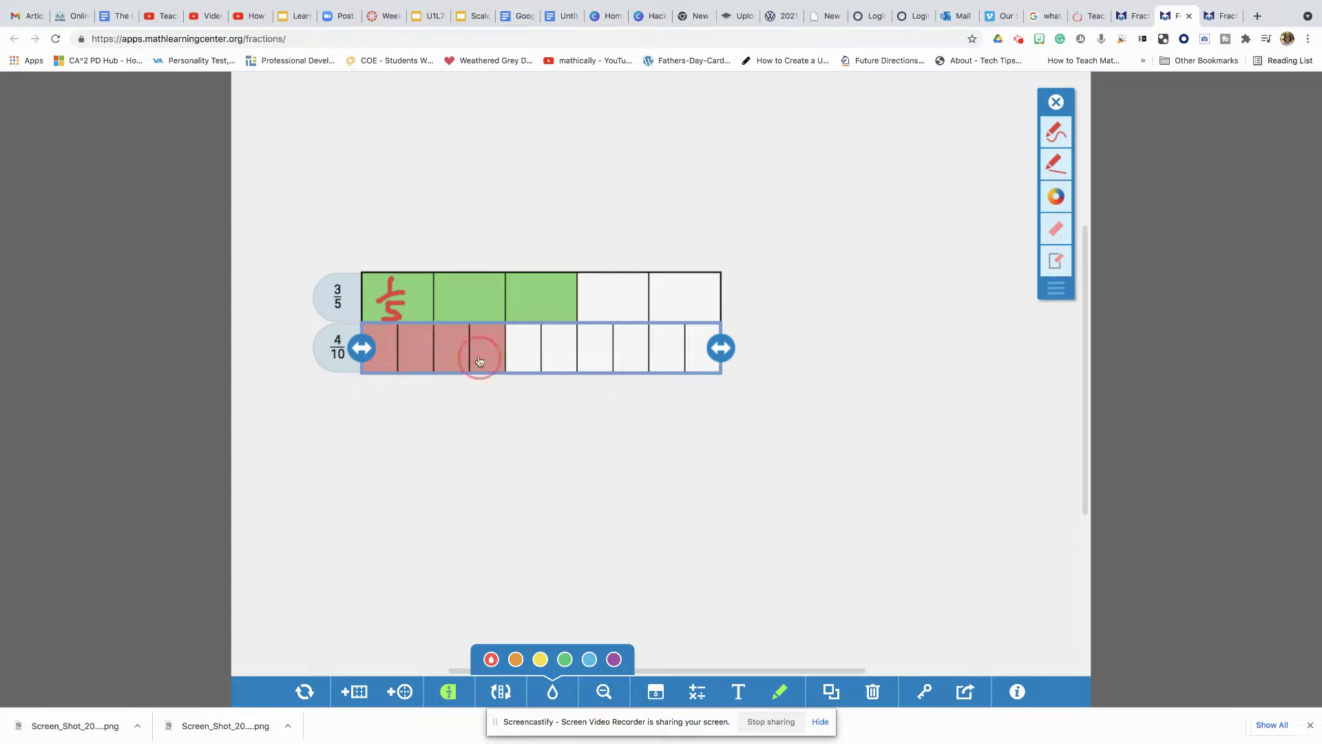
click(520, 360)
click(548, 364)
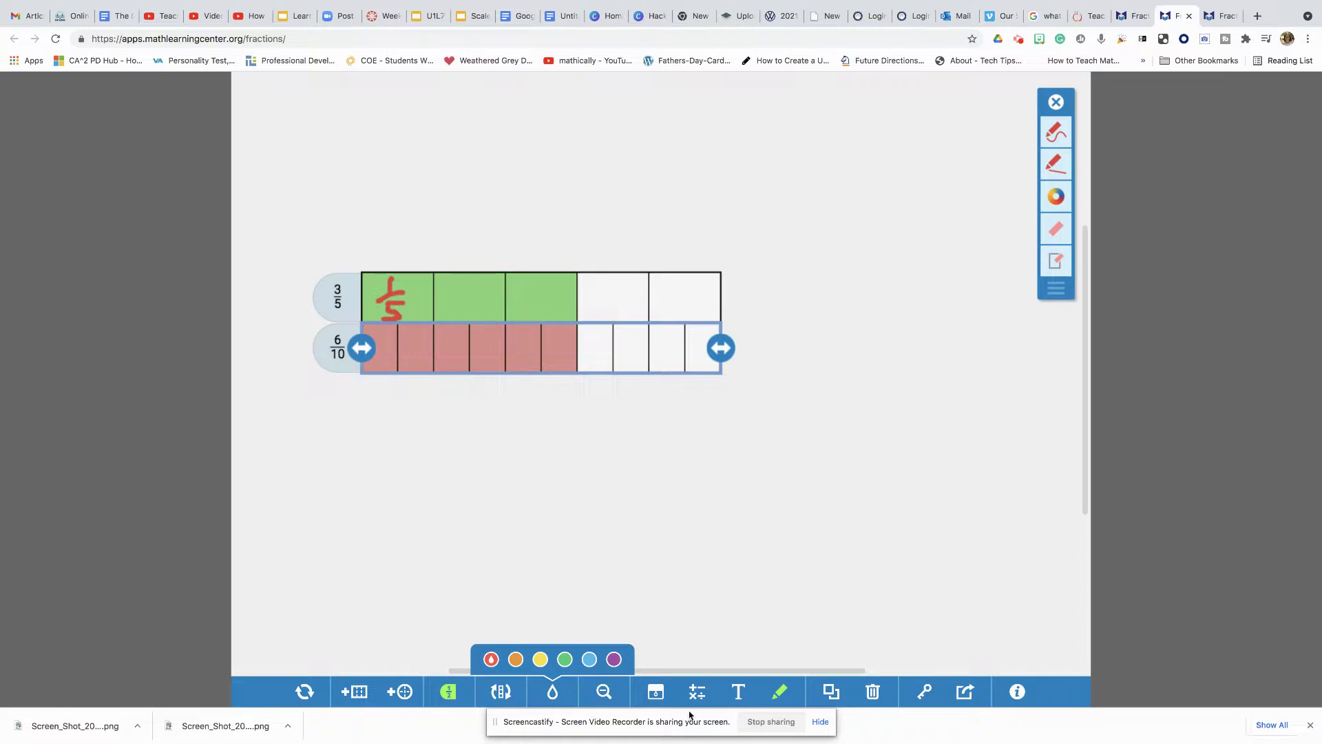
click(737, 696)
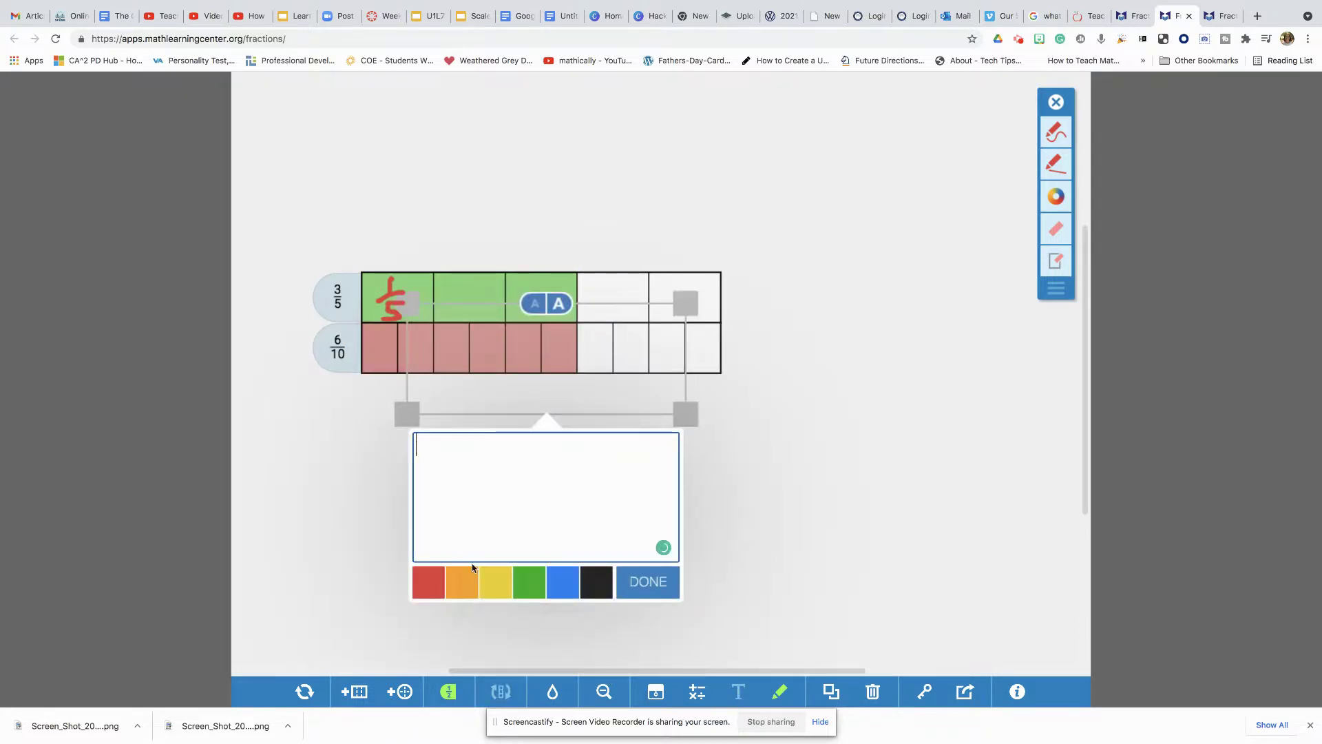
- Enter the label '3/5 = 6/10' and place it just below the two bars
text(3/5 = 6/1)
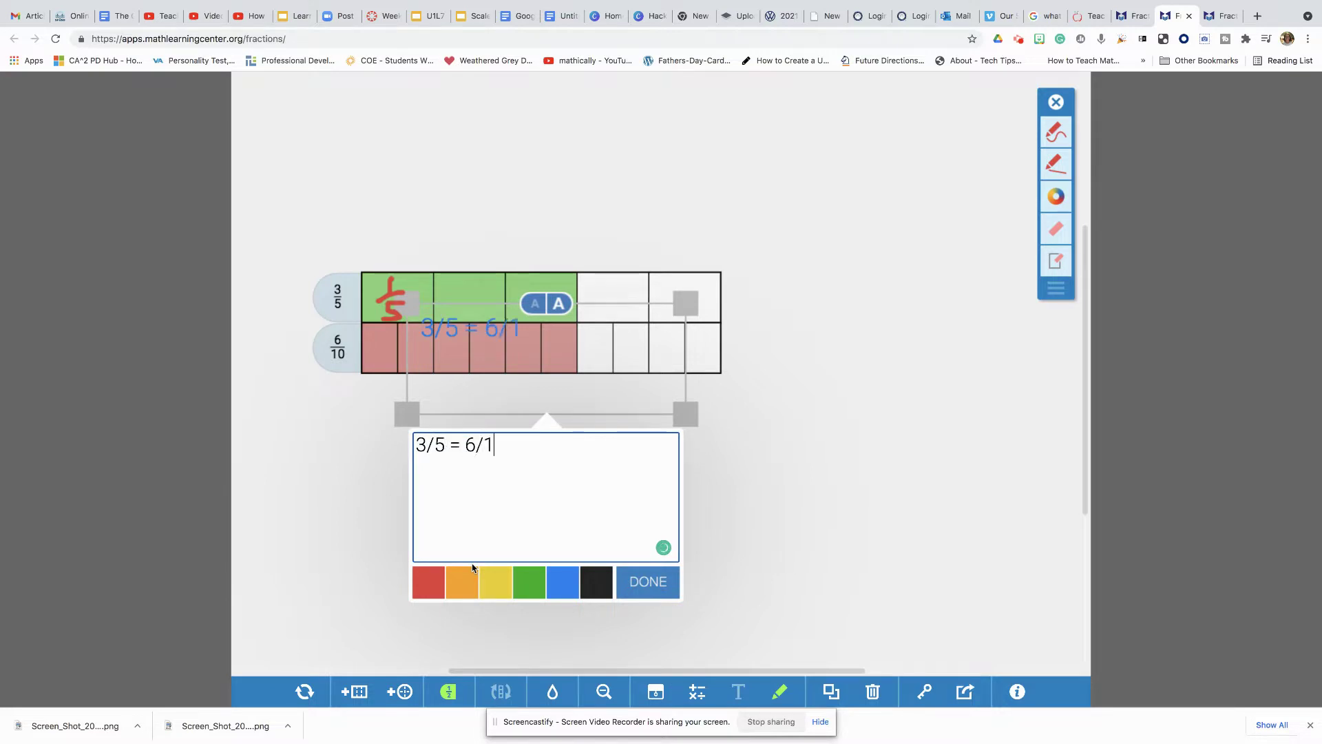
text(0)
click(642, 595)
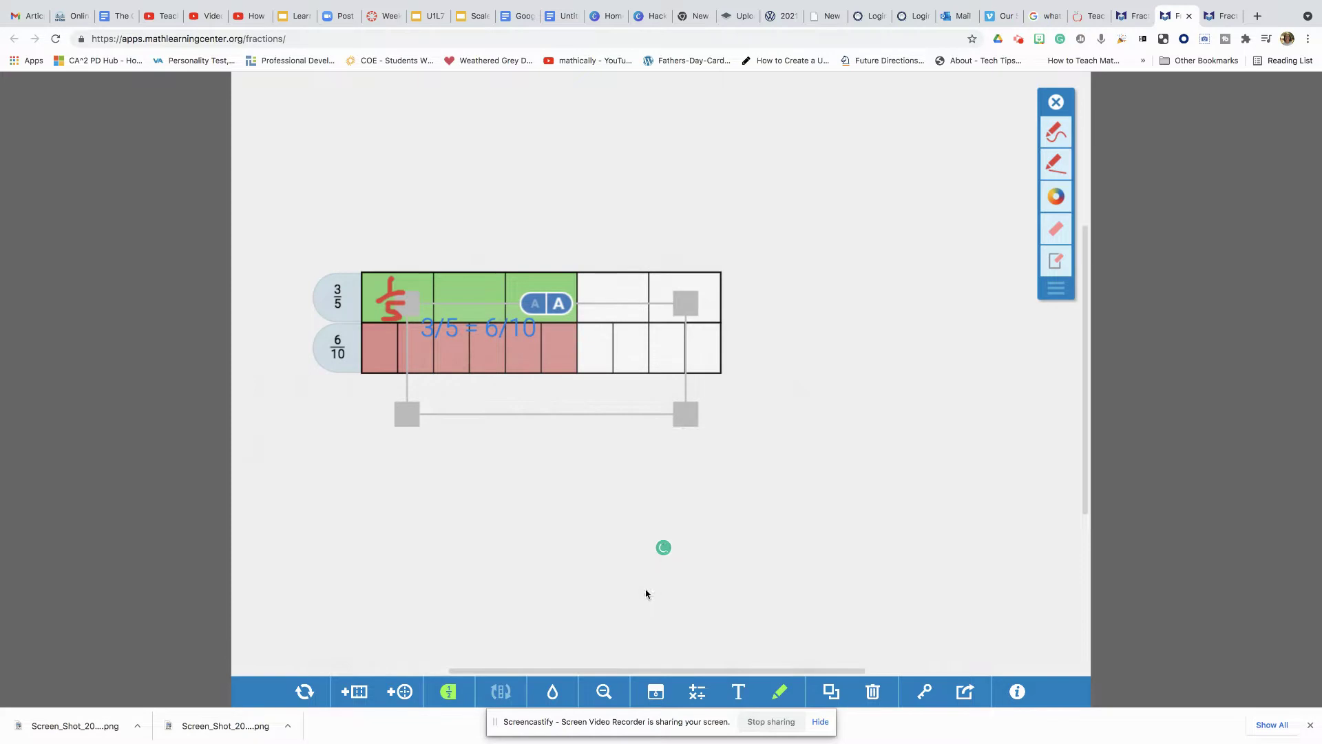
drag(548, 392, 544, 480)
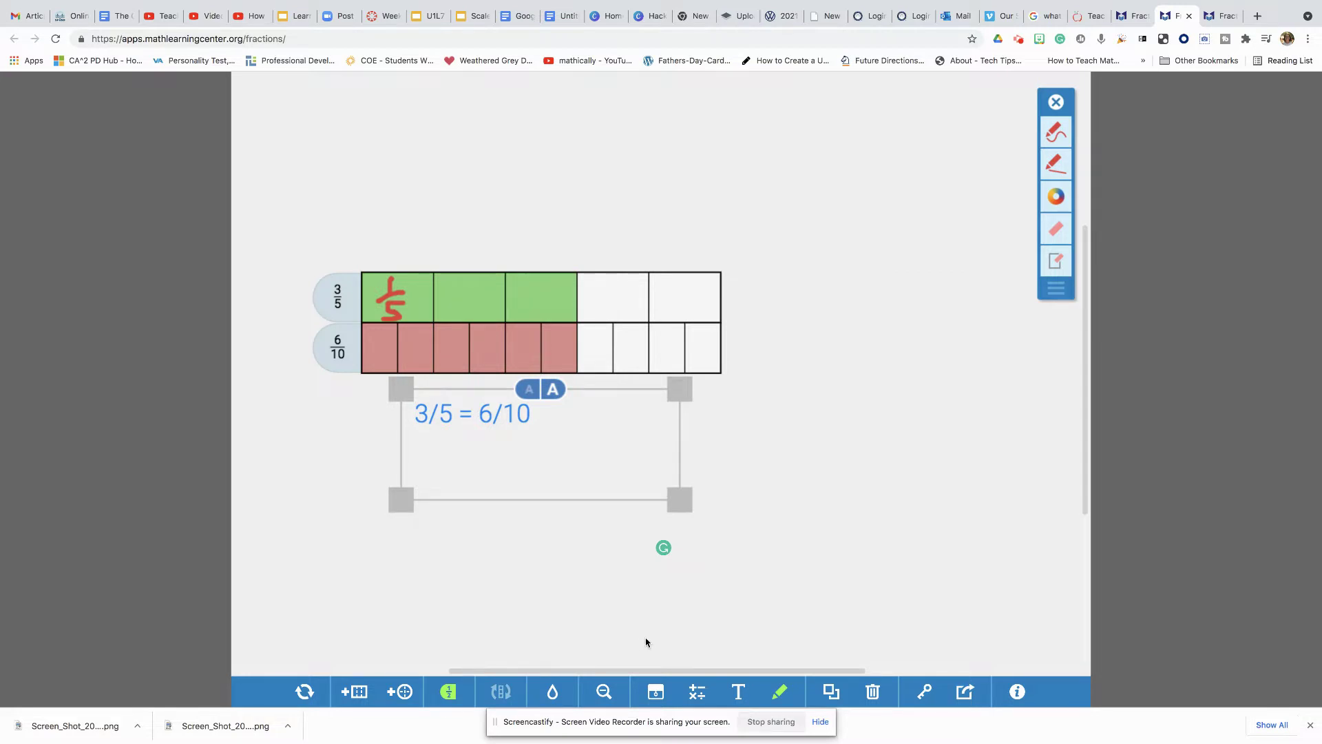
- Add a fraction circle cut into thirds and shade one third red to show 1/3
click(403, 693)
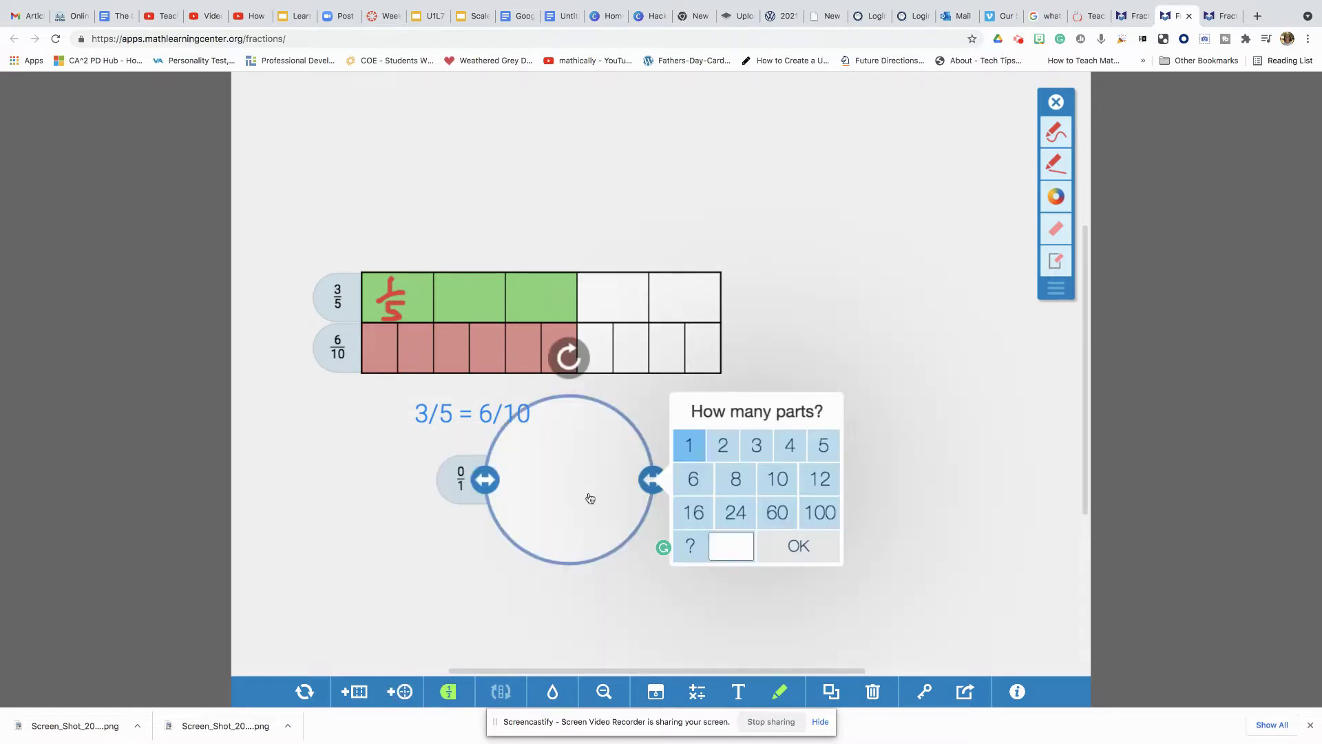
click(749, 453)
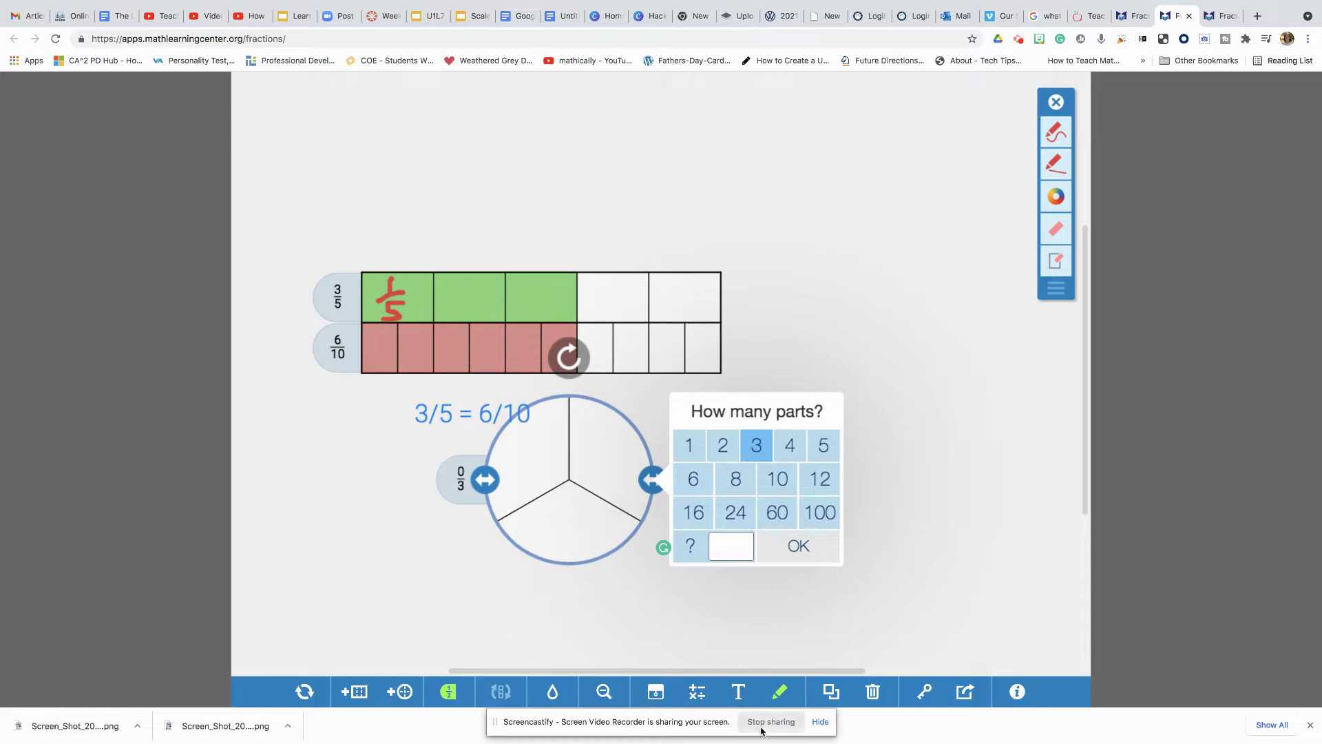
click(553, 691)
click(540, 464)
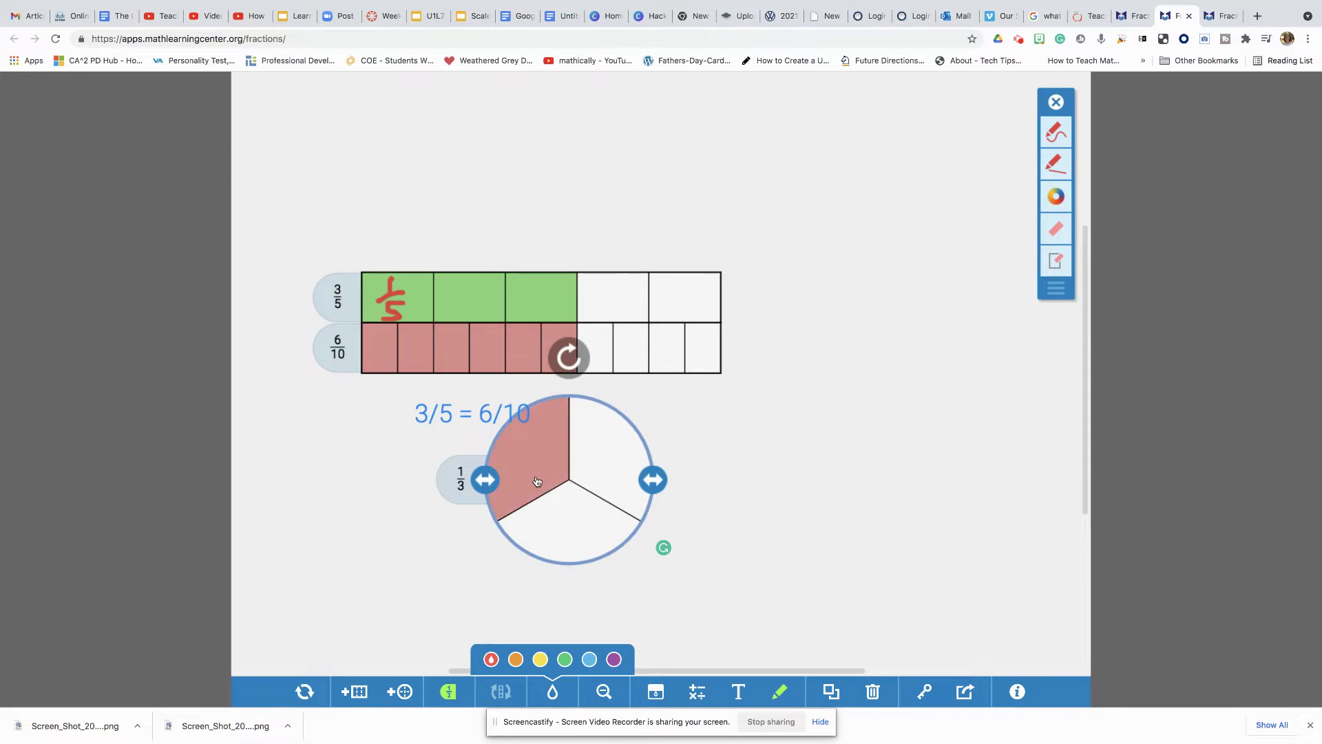
click(534, 475)
click(528, 466)
- Add a second circle split into four parts and move it to the right of the thirds circle
click(400, 691)
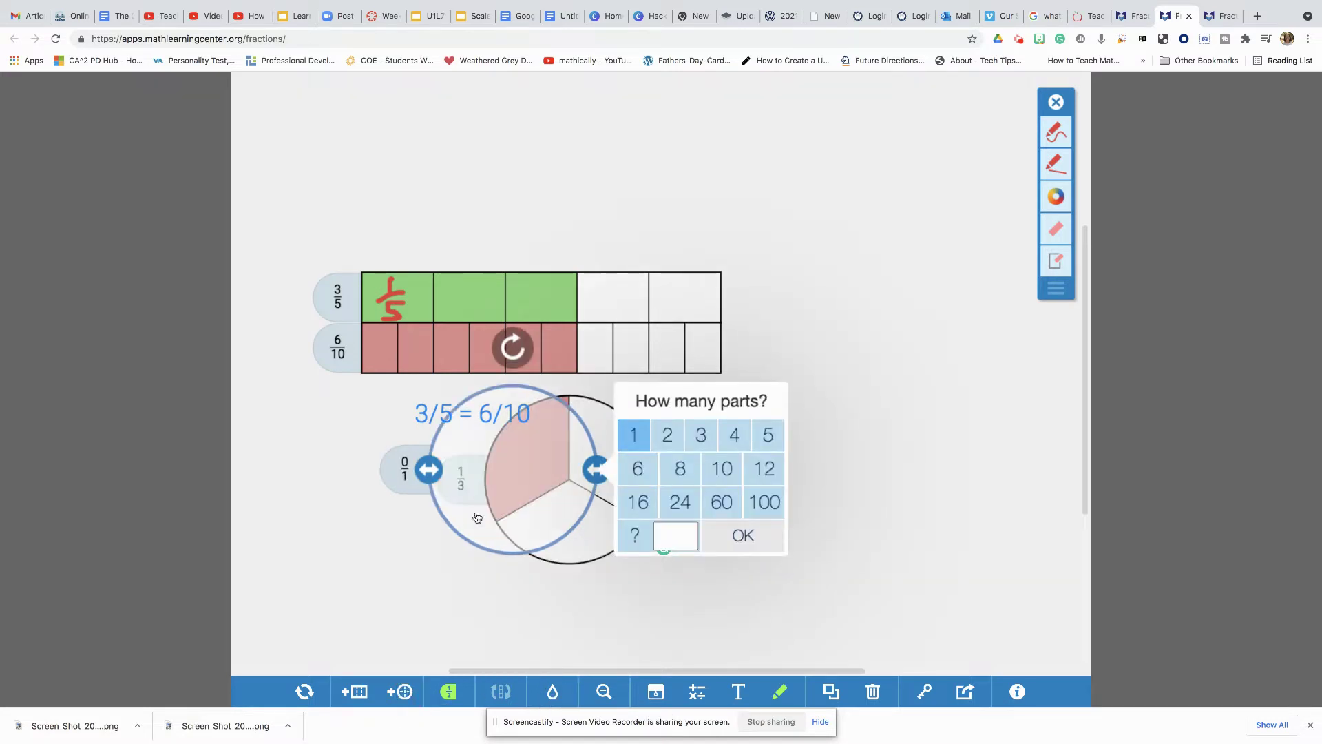
click(736, 445)
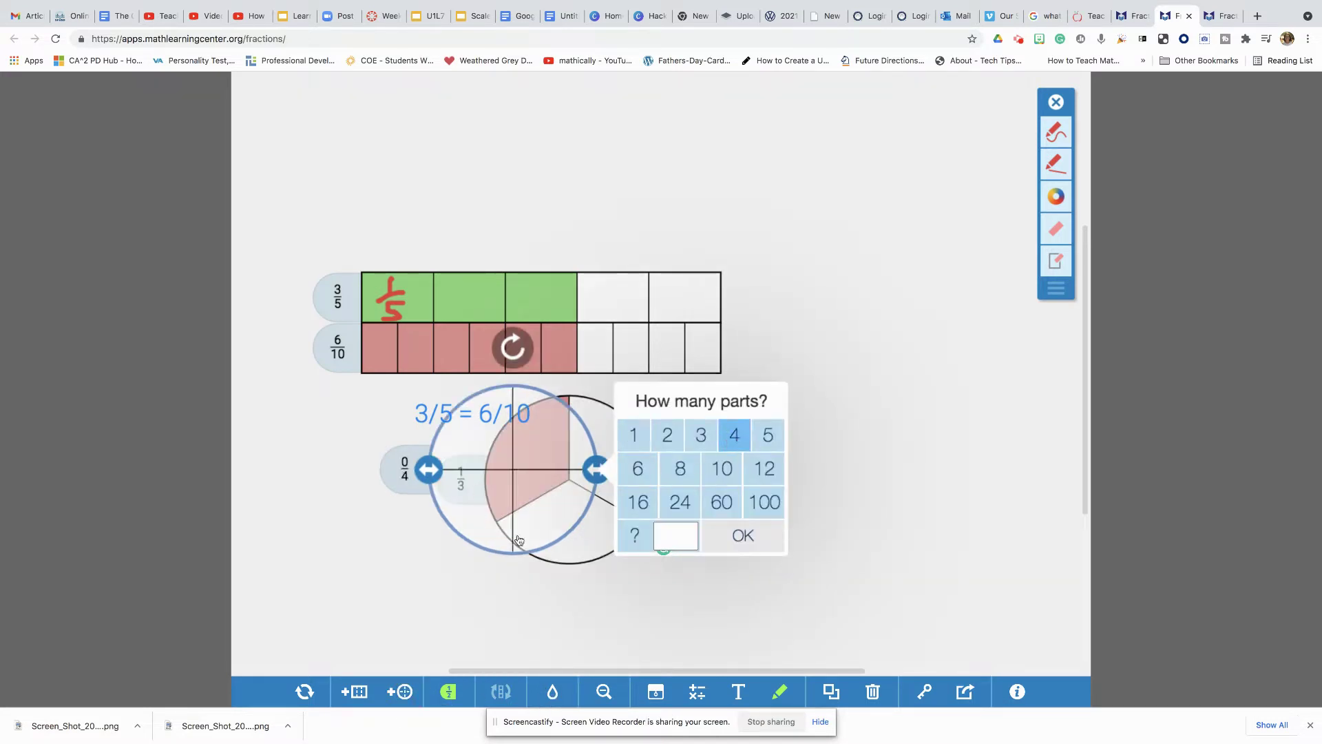
drag(539, 520, 752, 521)
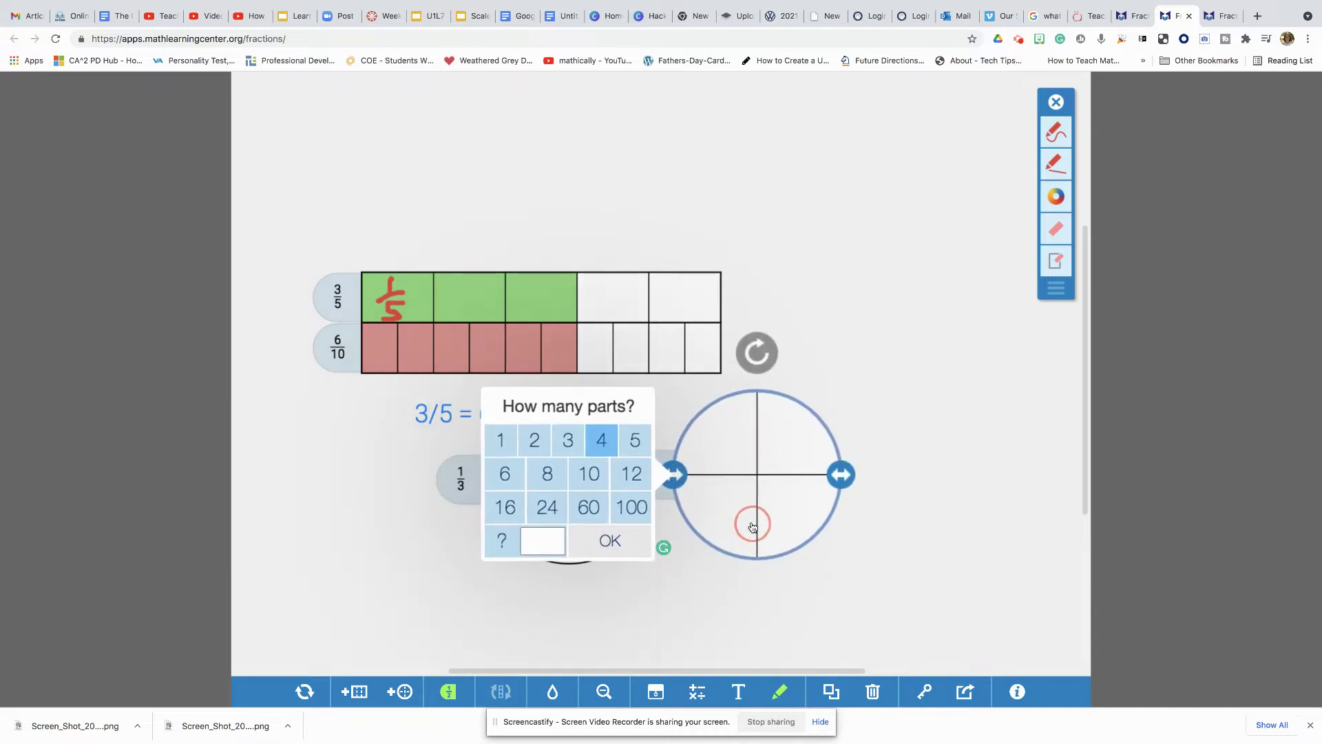
click(691, 599)
click(722, 461)
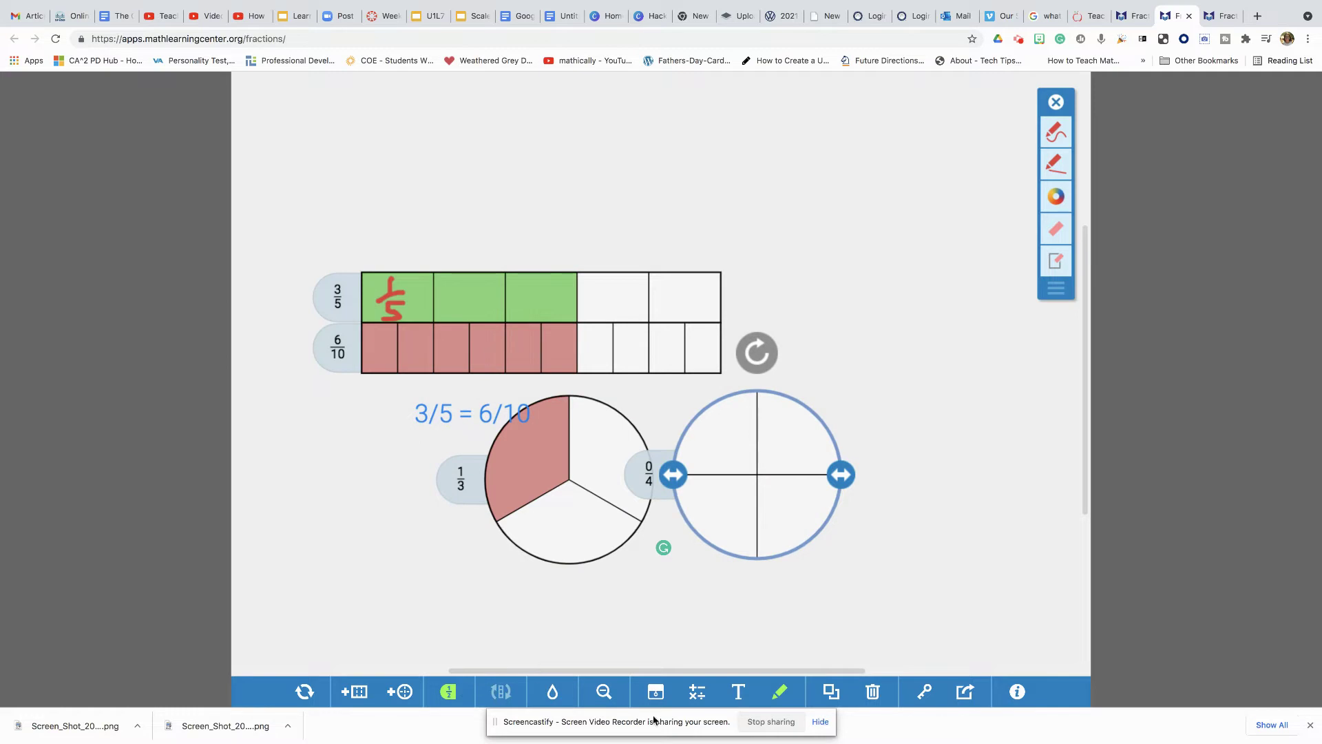
- Shade one quarter of the right circle light blue to show 1/4
click(553, 695)
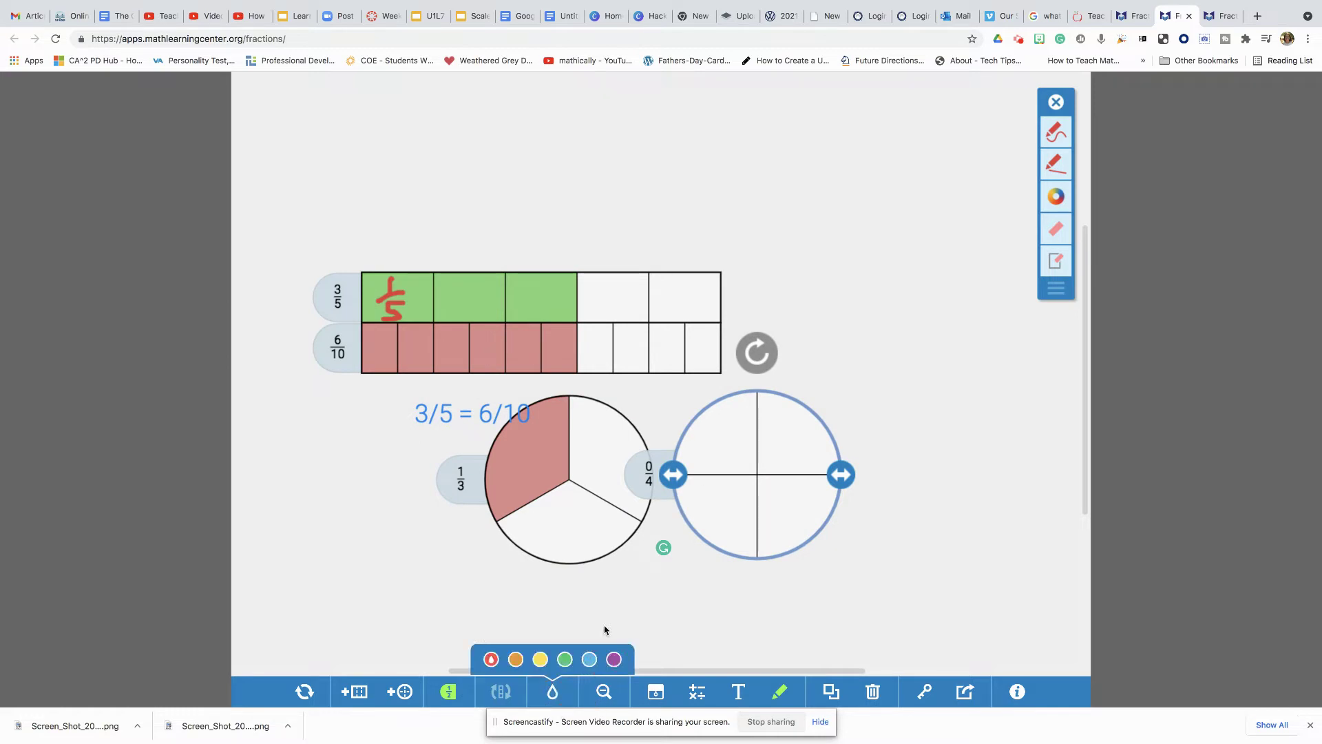
click(730, 441)
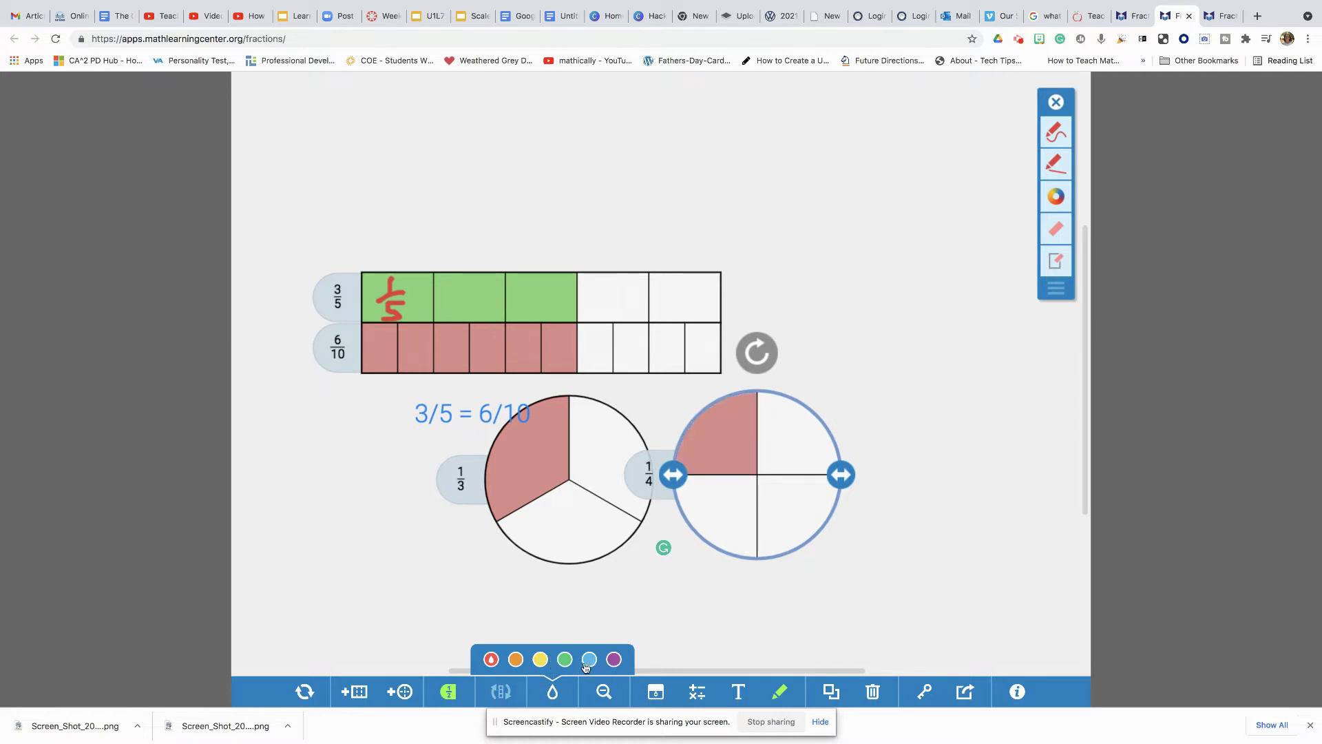
click(589, 660)
click(739, 445)
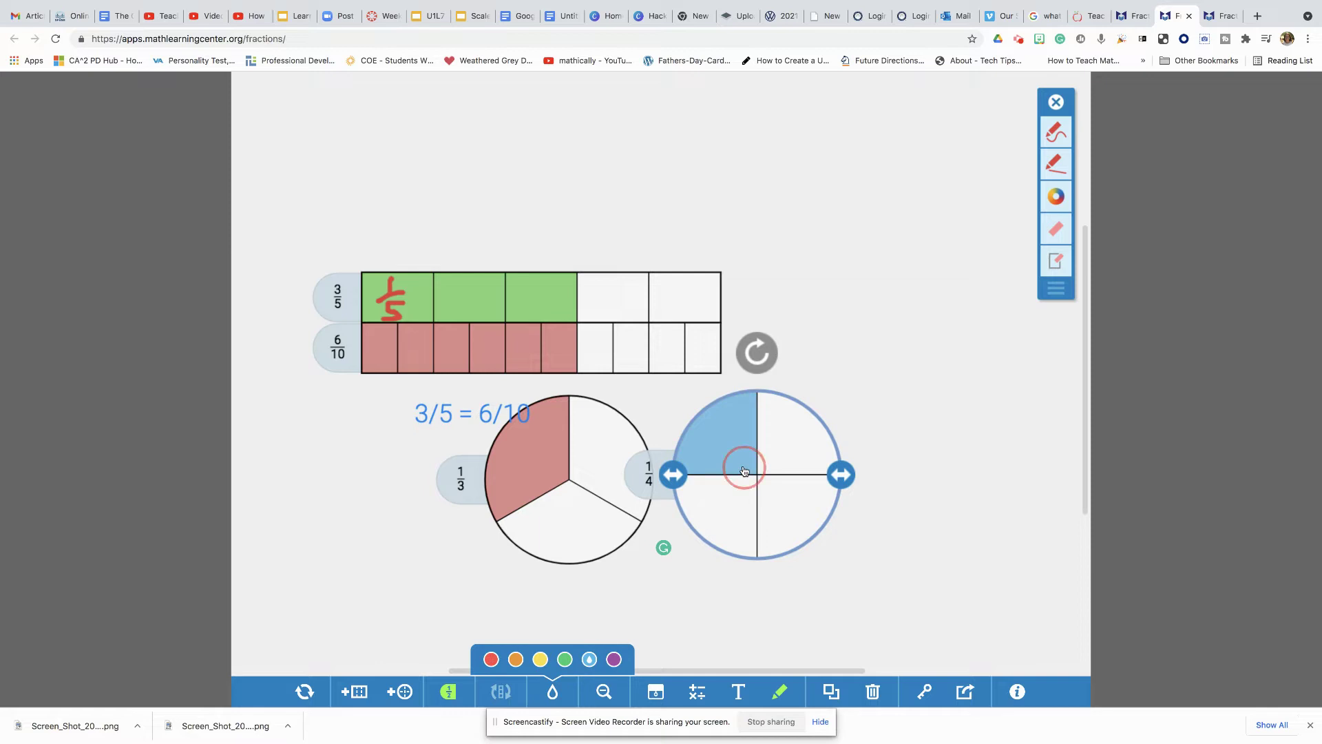
click(740, 463)
click(723, 444)
click(698, 566)
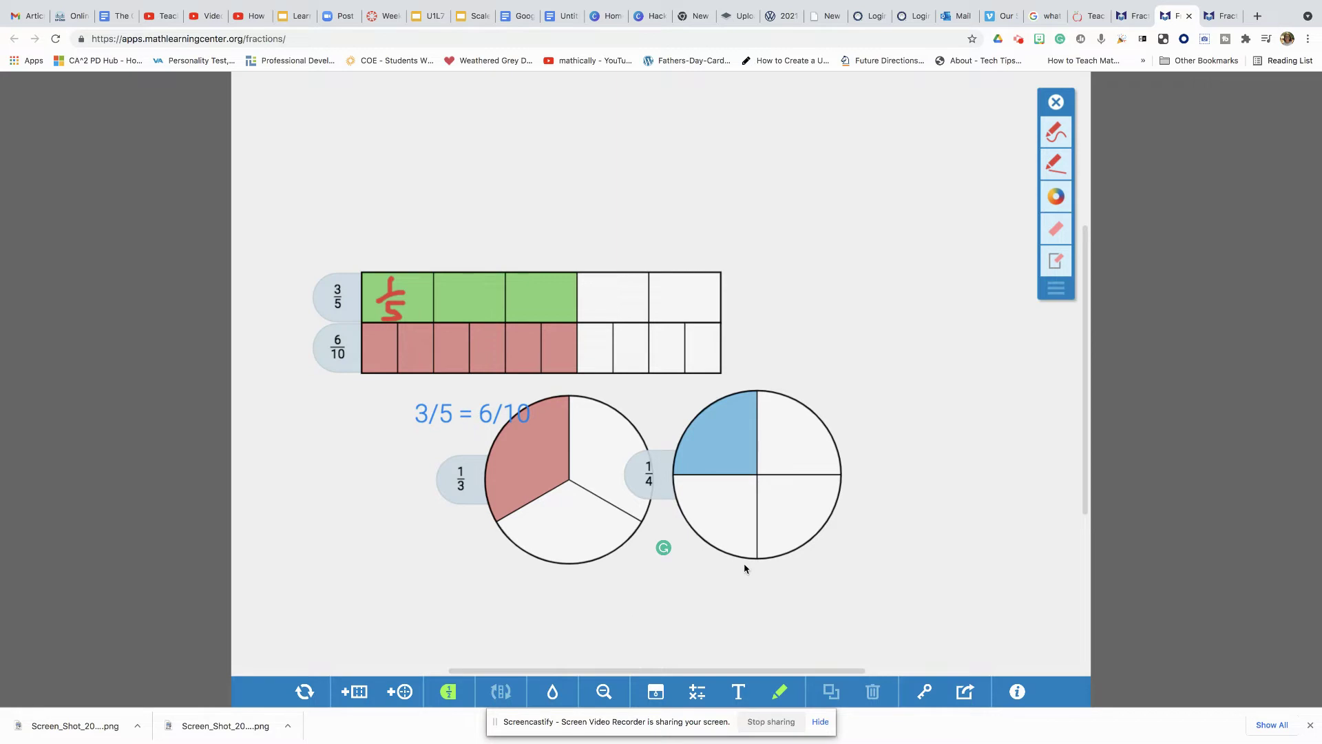
- Nudge the quarters circle slightly right and bring up the Share Your Work panel
mouse_move(762, 531)
mouse_down()
mouse_move(654, 581)
mouse_move(588, 563)
mouse_move(582, 527)
mouse_move(523, 527)
mouse_move(809, 525)
mouse_move(783, 522)
mouse_up()
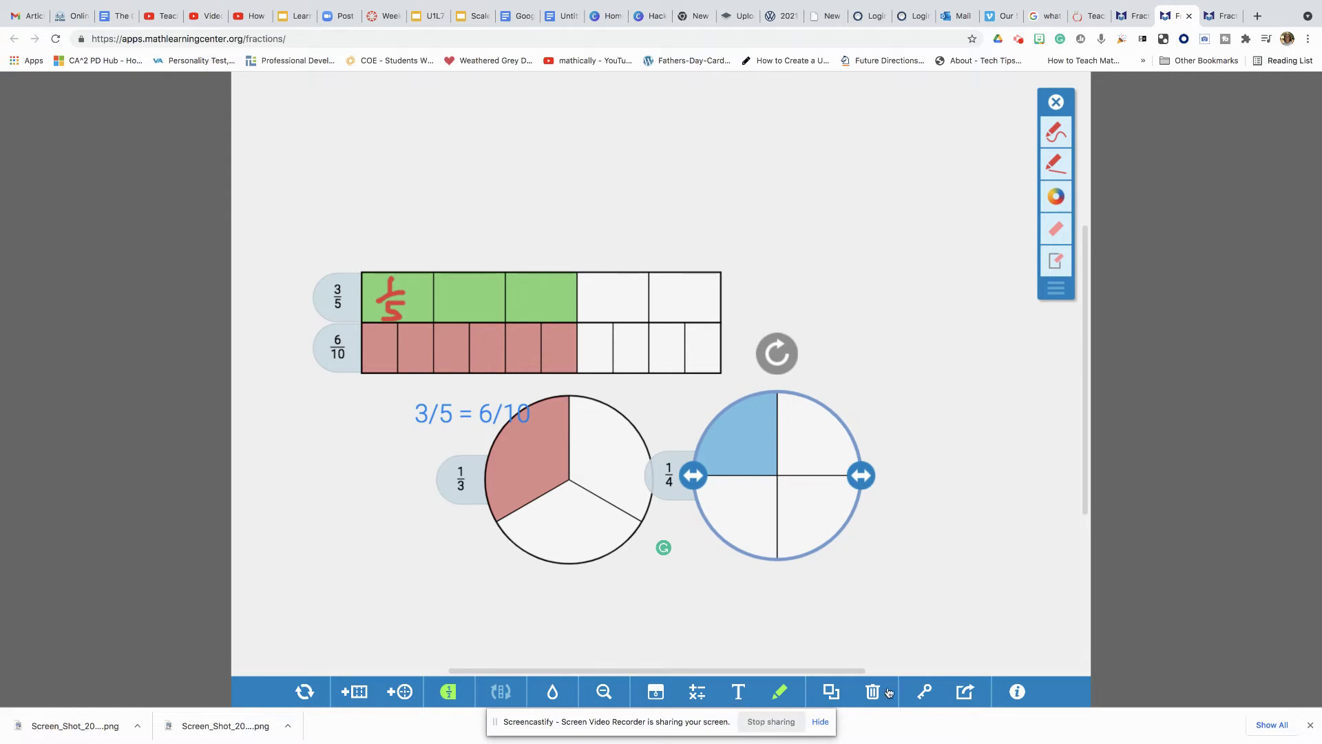
click(974, 691)
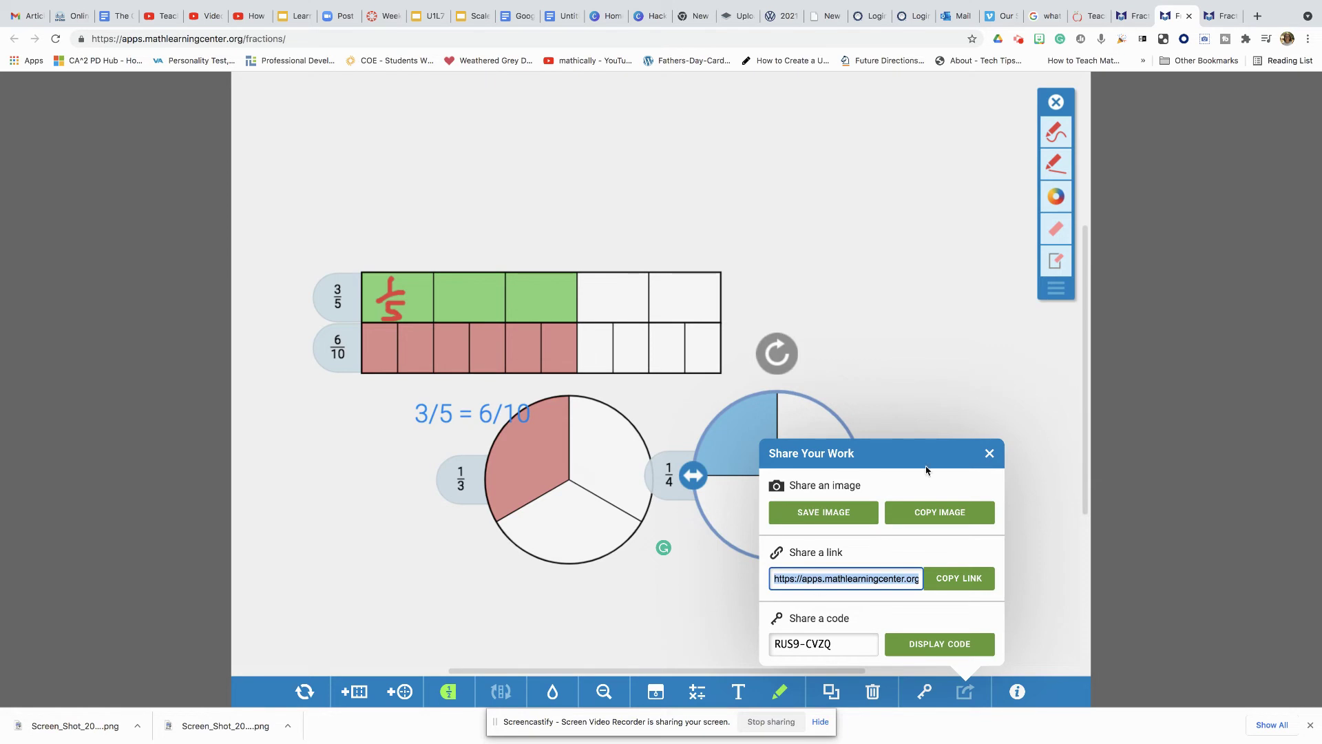
- Dismiss the Share Your Work panel to reveal the finished whiteboard
click(990, 457)
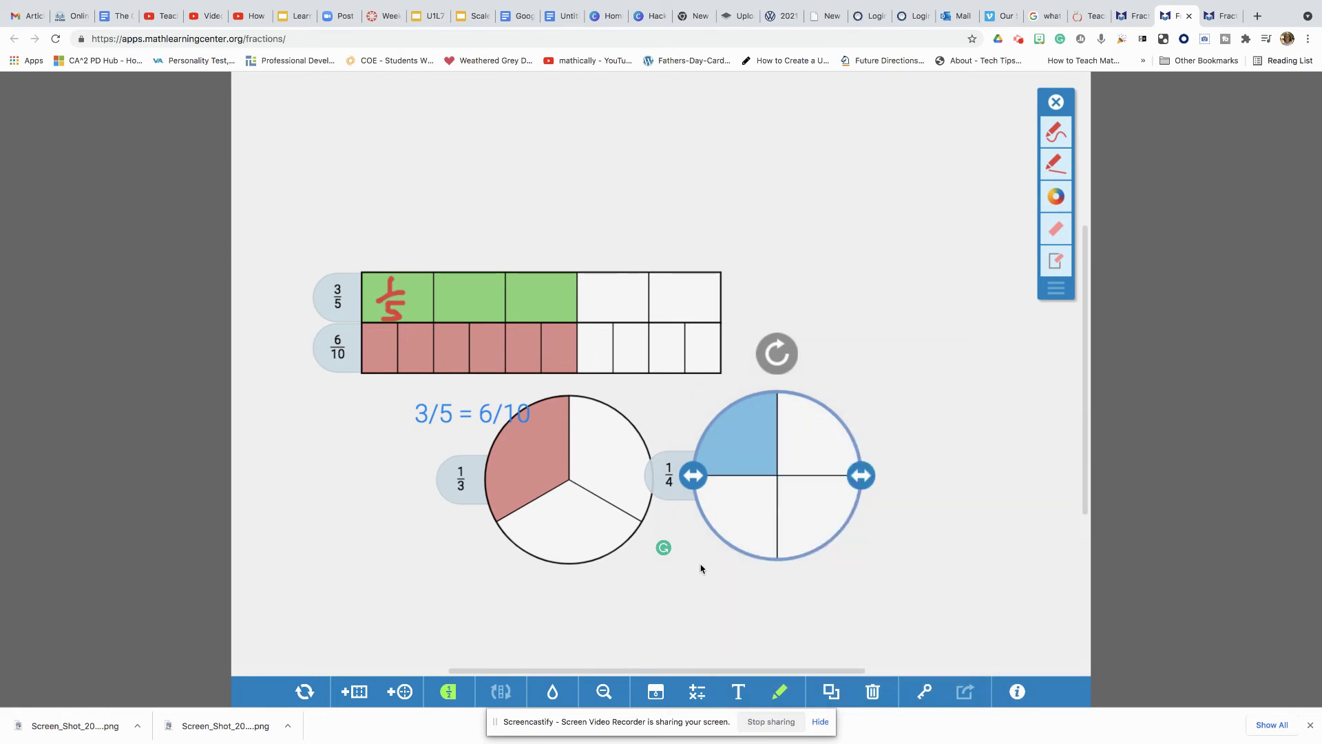